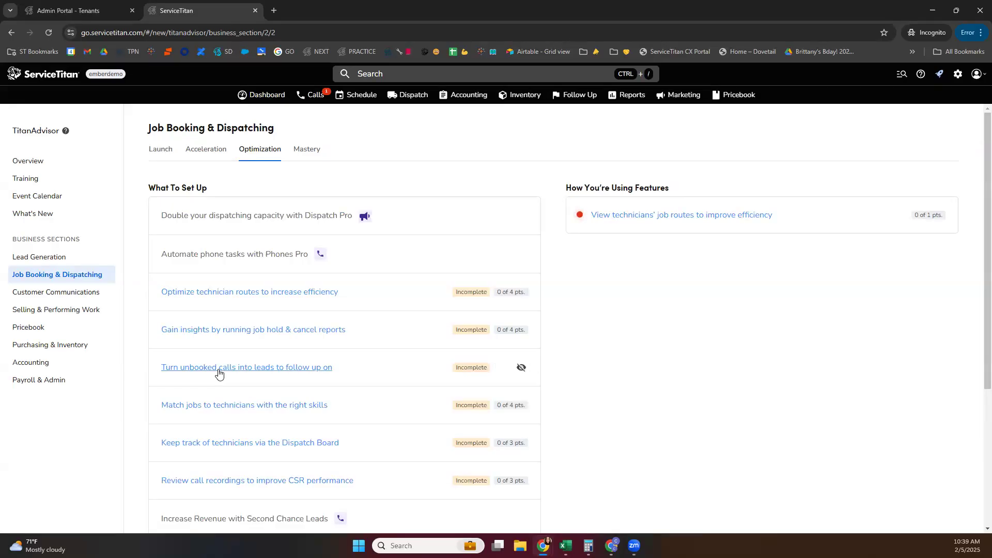
Examine the setup requirements, success criteria and usage measure of the "Turn unbooked calls into leads to follow up on" feature.
left_click(219, 367)
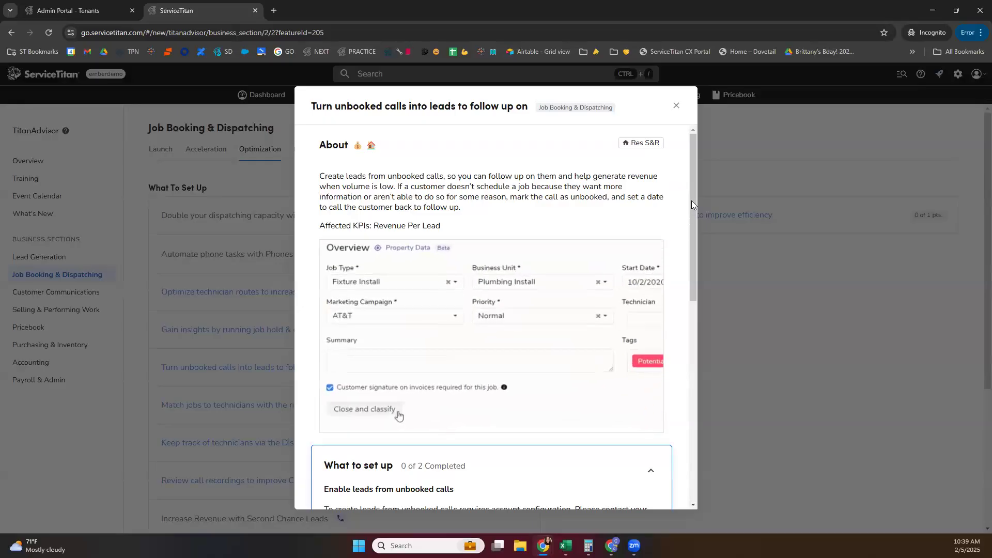
scroll(692, 250, "down", 4)
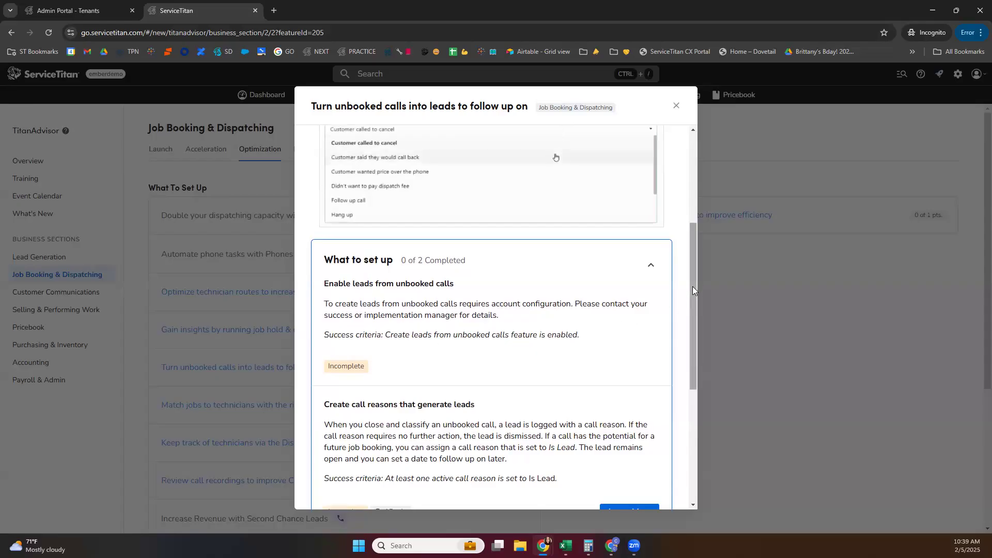
scroll(692, 287, "down", 1)
scroll(694, 354, "down", 4)
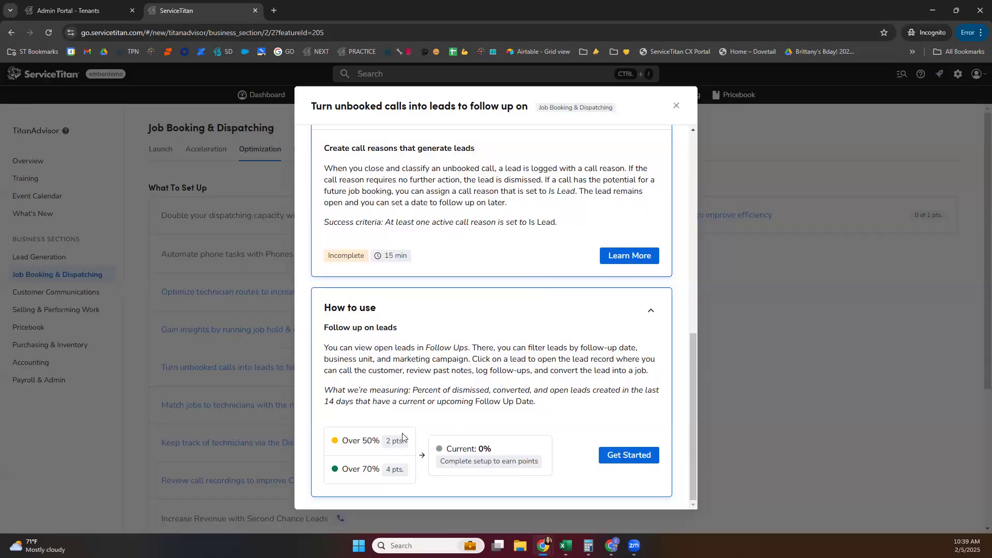
scroll(418, 432, "up", 1)
scroll(418, 432, "up", 3)
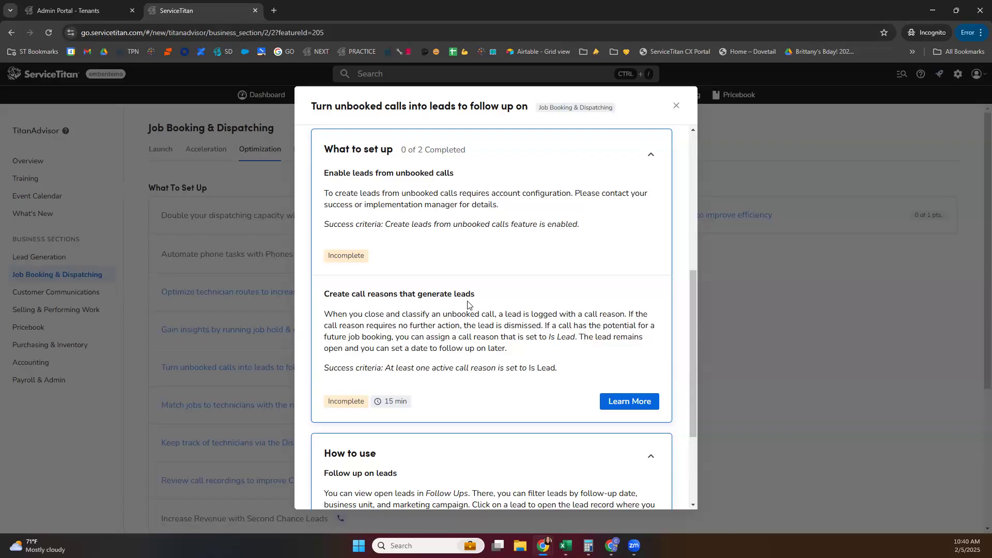
left_click_drag(385, 369, 575, 372)
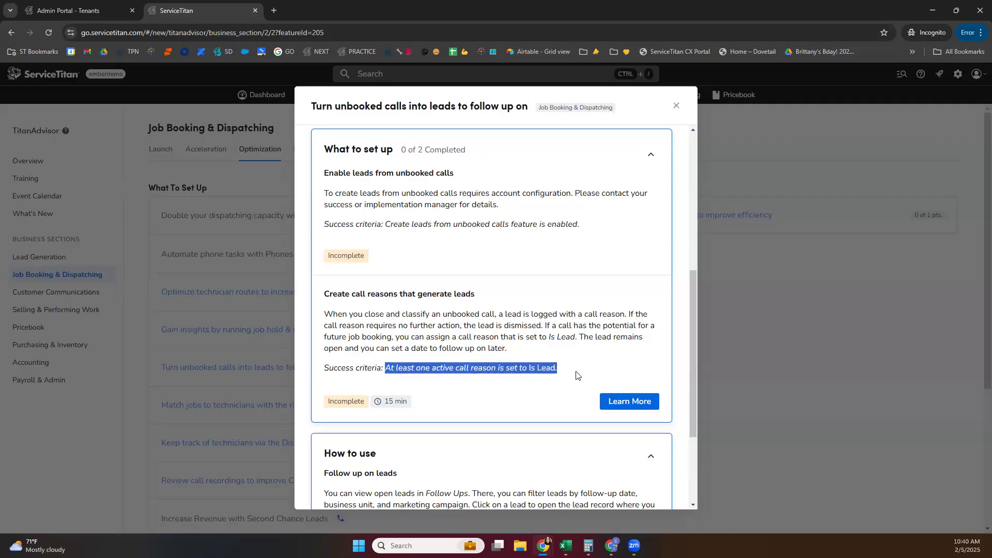
left_click(548, 383)
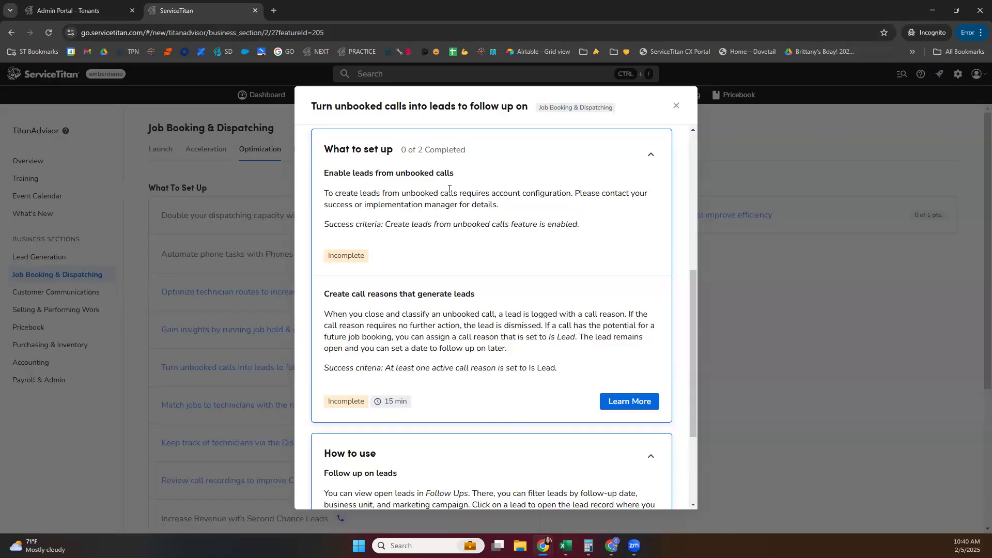
left_click(676, 106)
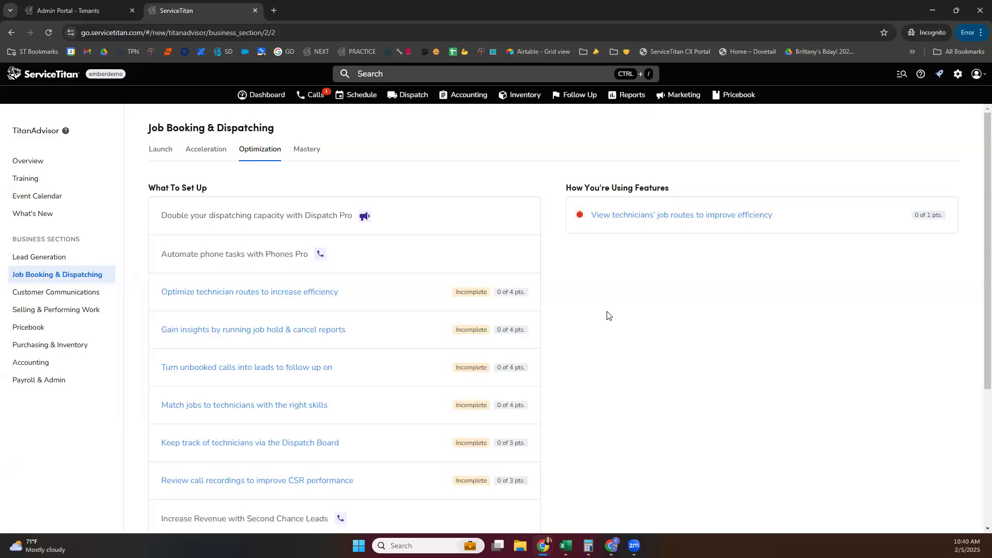
View the follow-up Leads list and search the account's Feature Configurations for "leads".
left_click(570, 95)
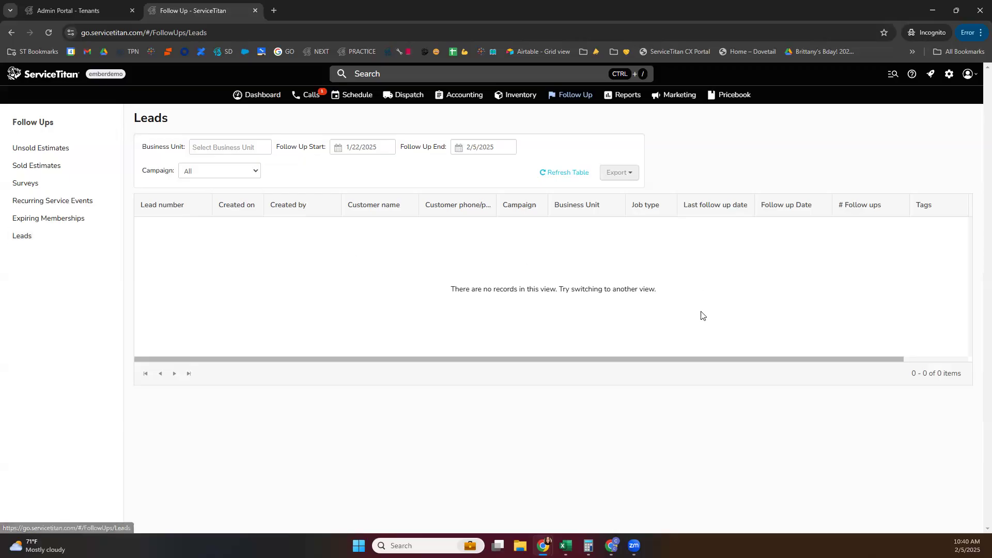
left_click(949, 73)
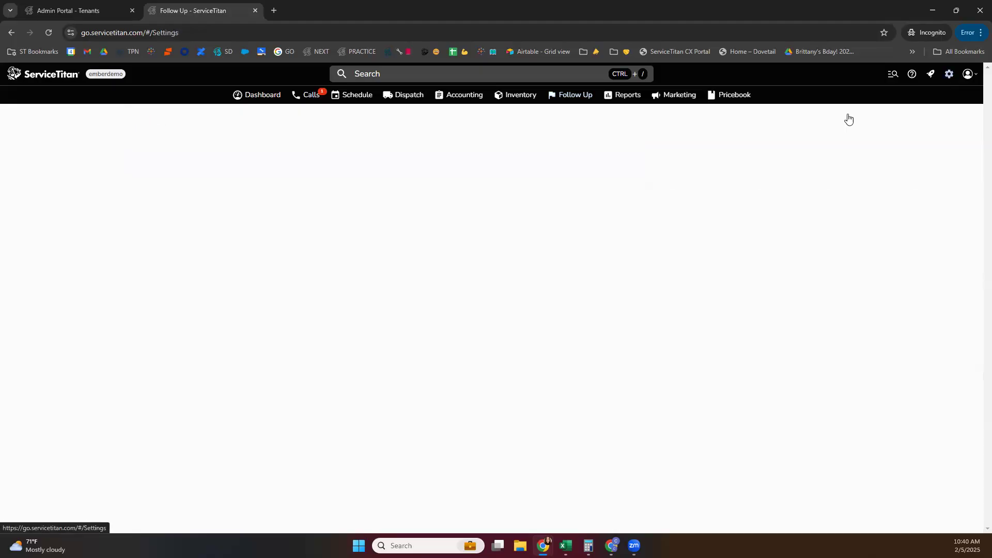
left_click(66, 128)
type("feat")
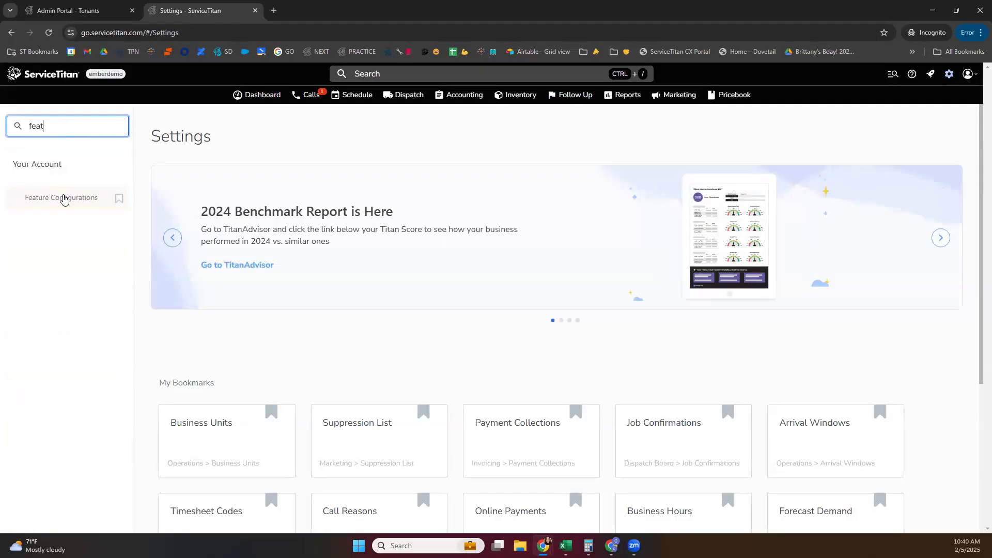
key("Return")
left_click(233, 216)
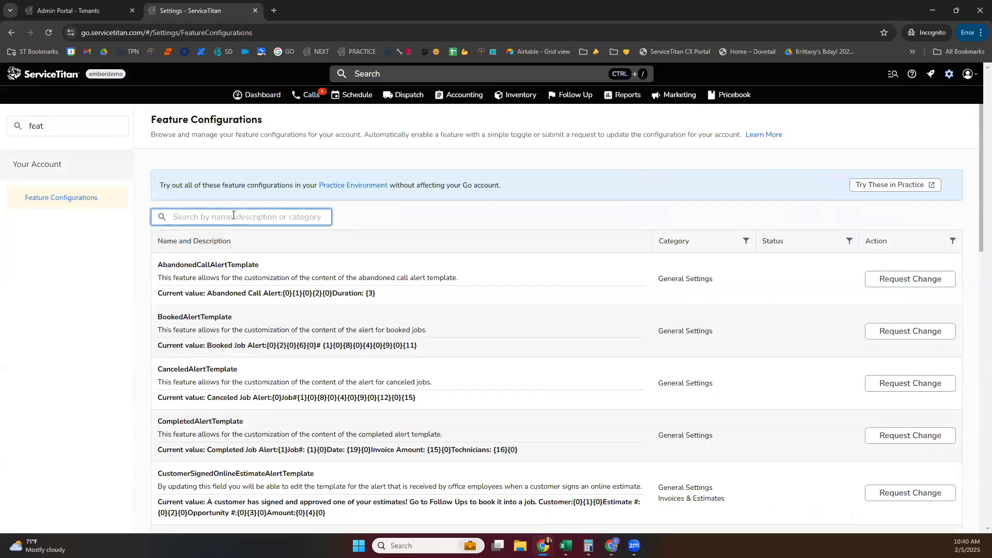
type("leads")
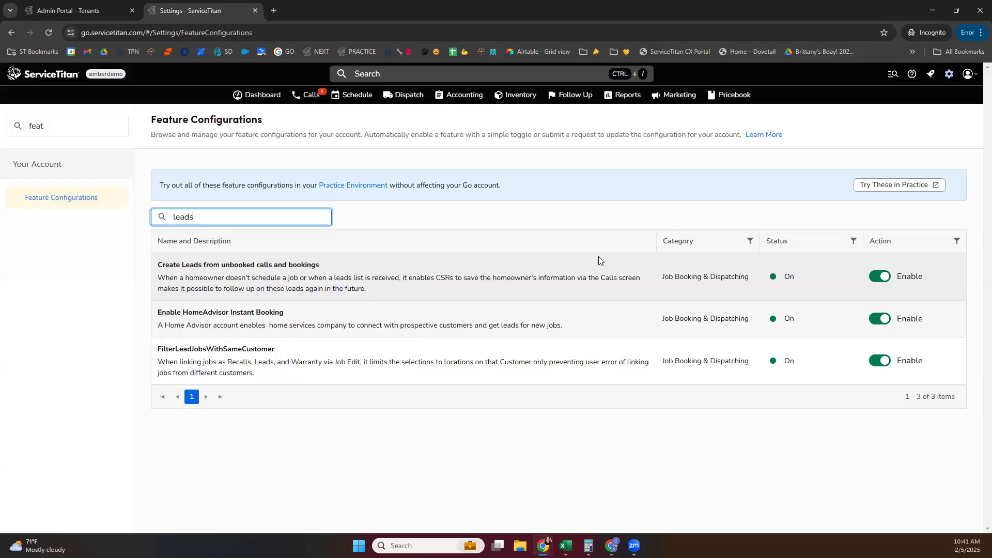
Find the Call Reasons settings with "call" and examine which reasons count as leads, such as "Customer wanted price over the phone".
left_click(78, 128)
type("call")
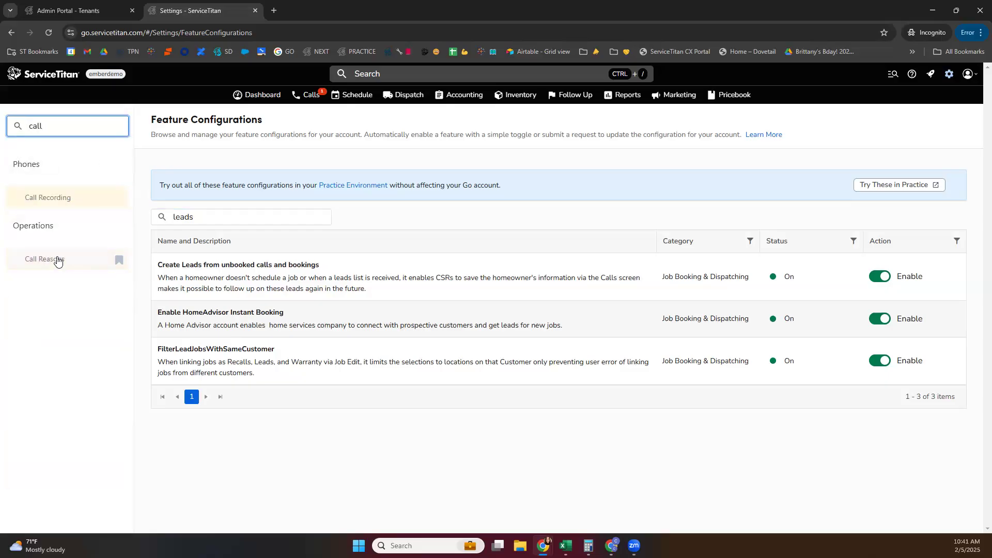
left_click(58, 260)
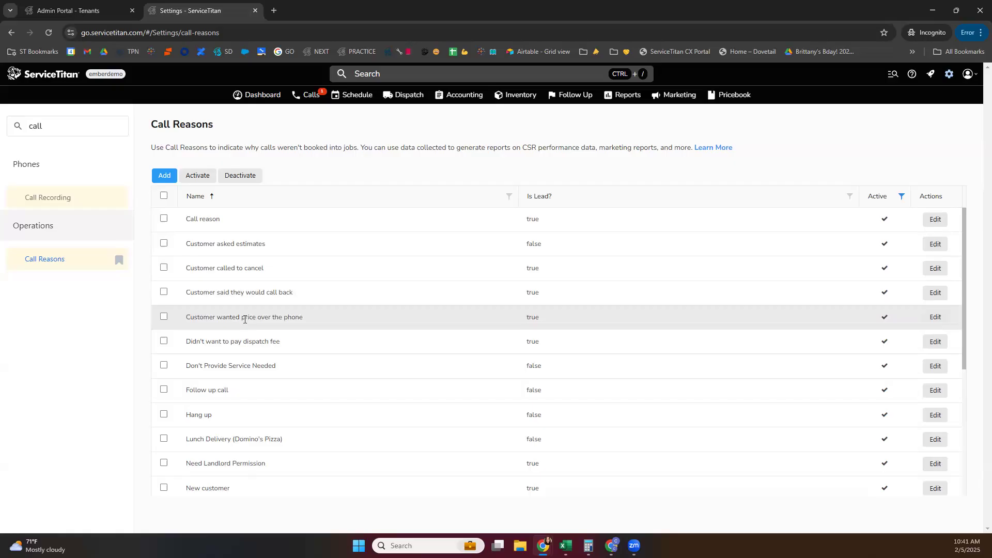
left_click_drag(312, 319, 196, 323)
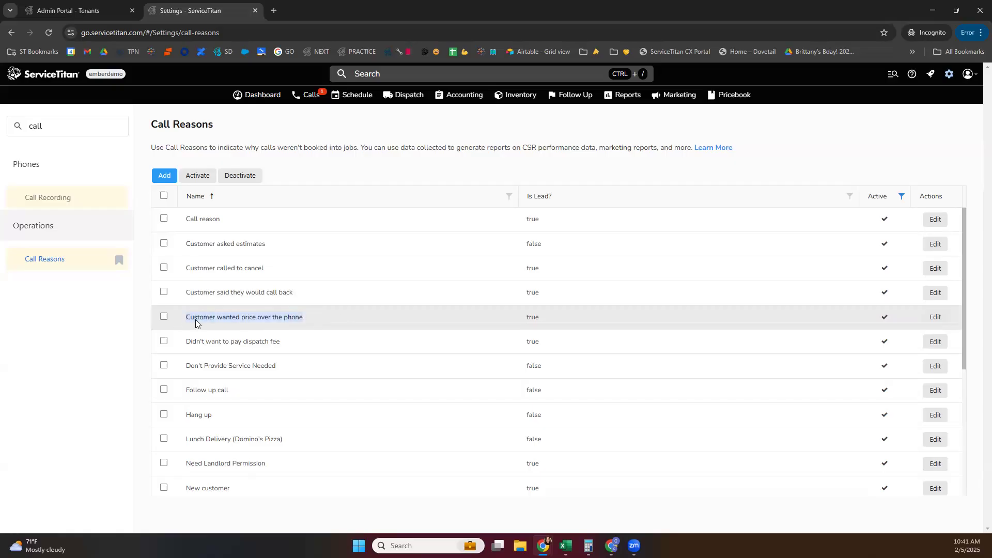
left_click(339, 317)
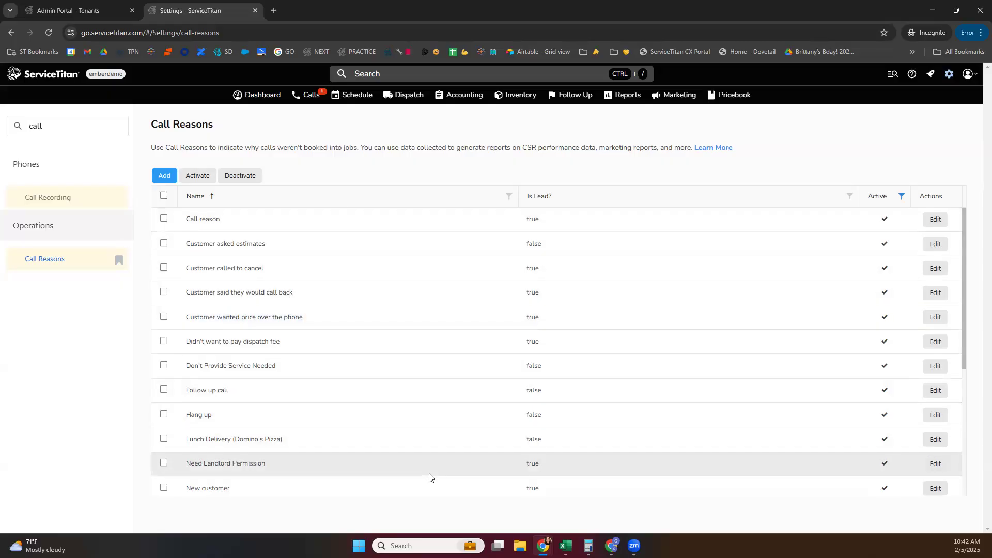
Examine the Name and Is Lead? options for a new call reason, leaving the form without saving.
left_click(167, 178)
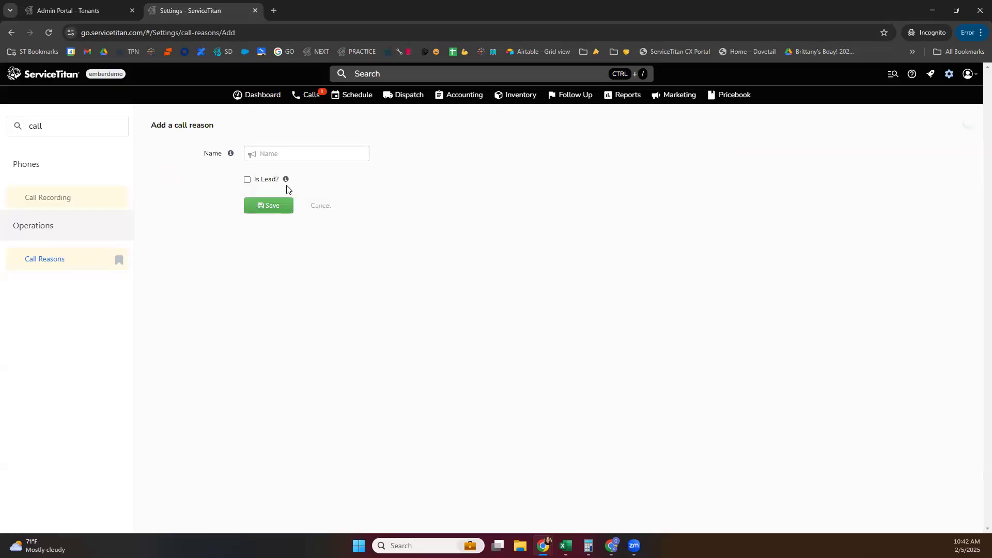
left_click(274, 154)
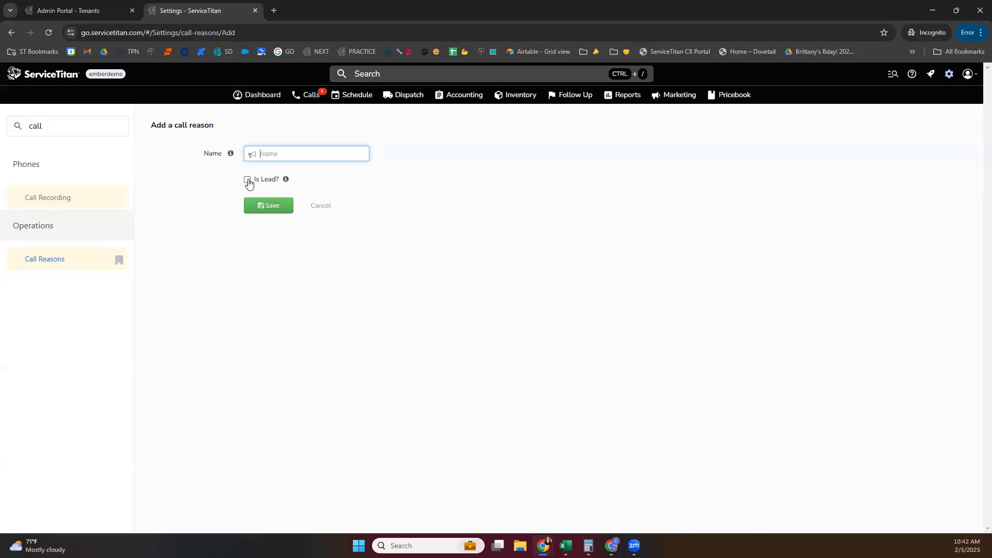
left_click(318, 207)
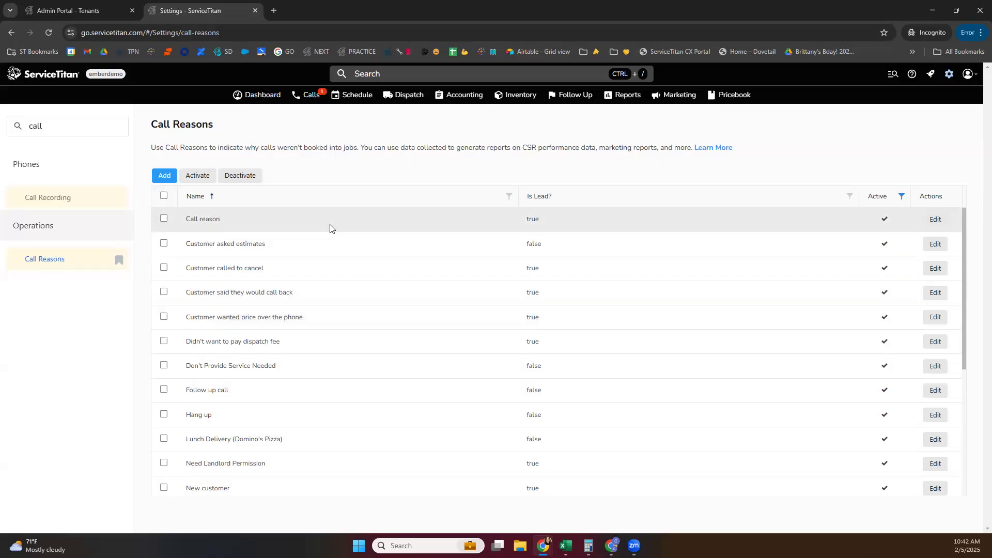
Return to TitanAdvisor's Job Booking & Dispatching optimization features and review how follow-up on leads from unbooked calls is measured.
left_click(931, 73)
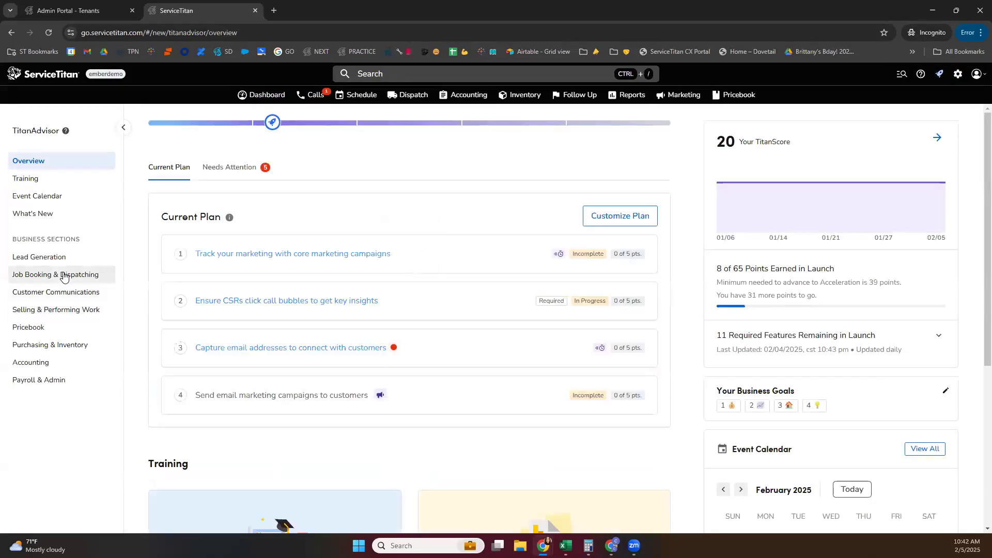
left_click(61, 274)
left_click(253, 155)
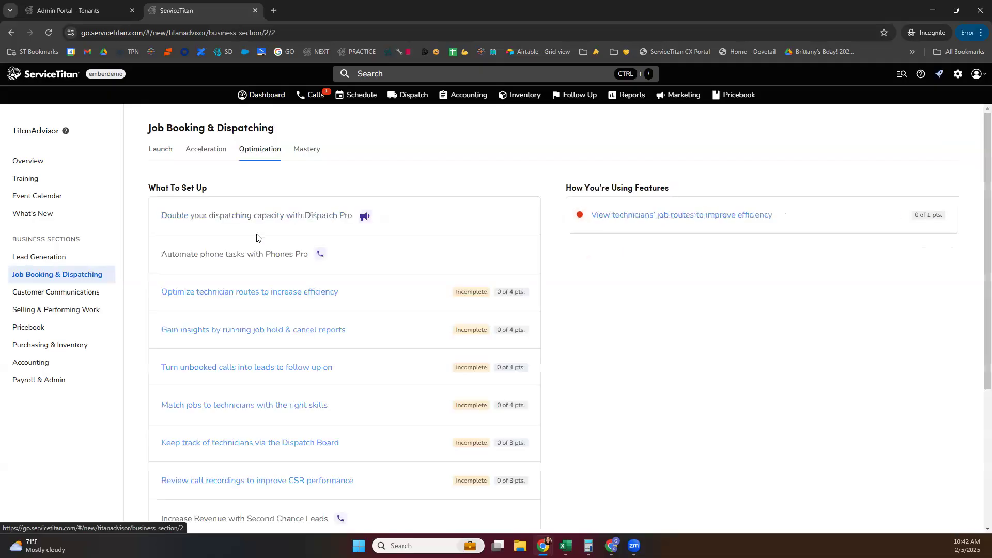
left_click(245, 368)
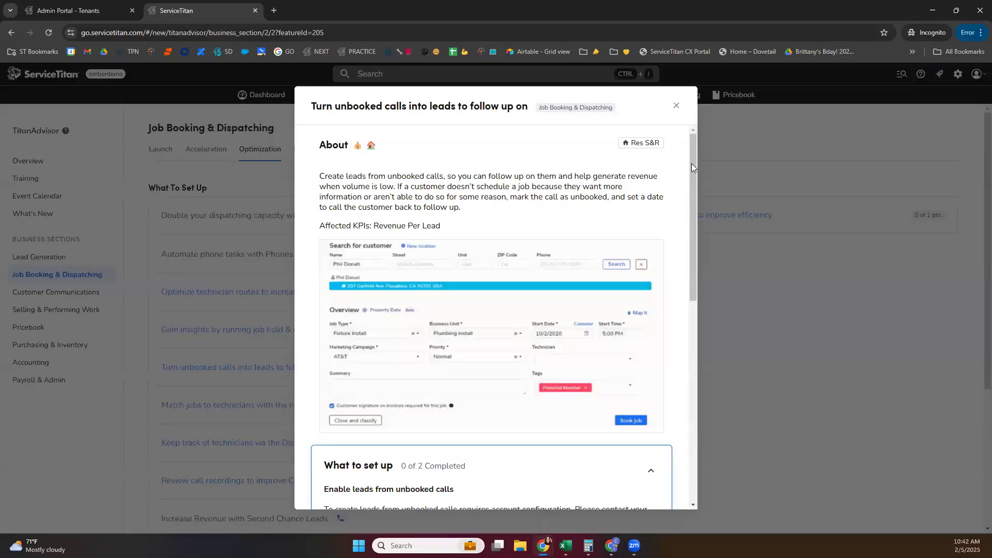
scroll(675, 361, "down", 8)
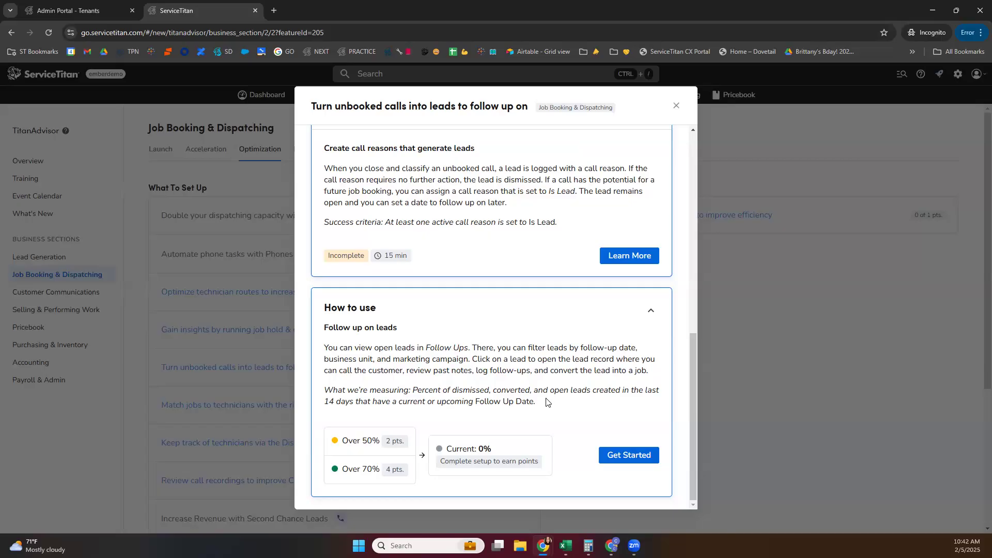
left_click_drag(537, 402, 412, 390)
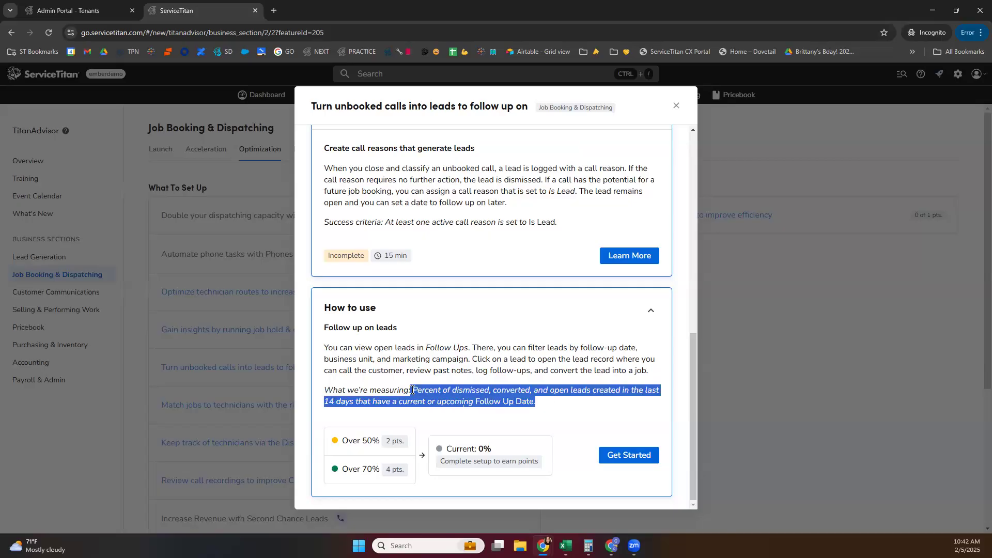
left_click(554, 411)
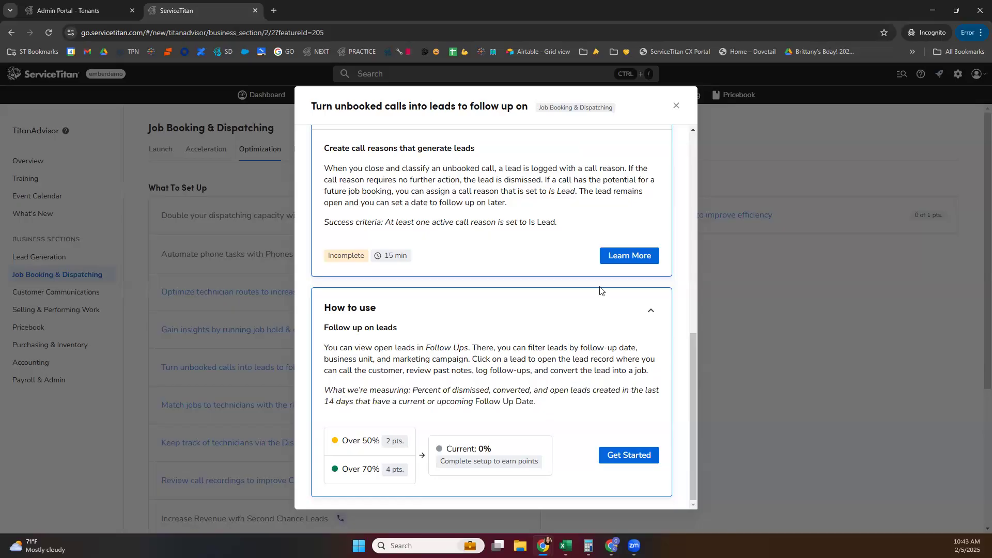
left_click(677, 106)
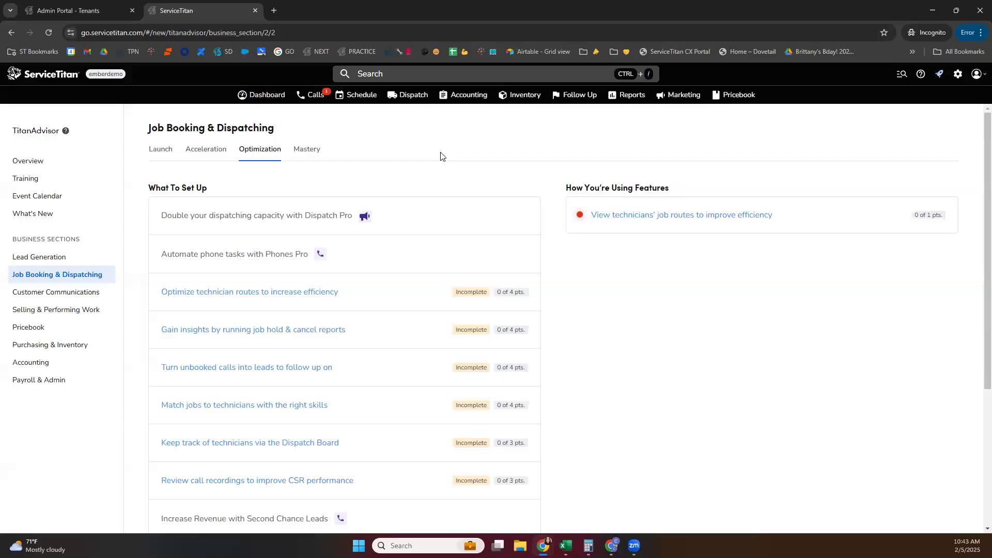
For a manual call, search service locations by the name "a" and select the first customer's location, dismissing the balance warning and location details.
left_click(314, 99)
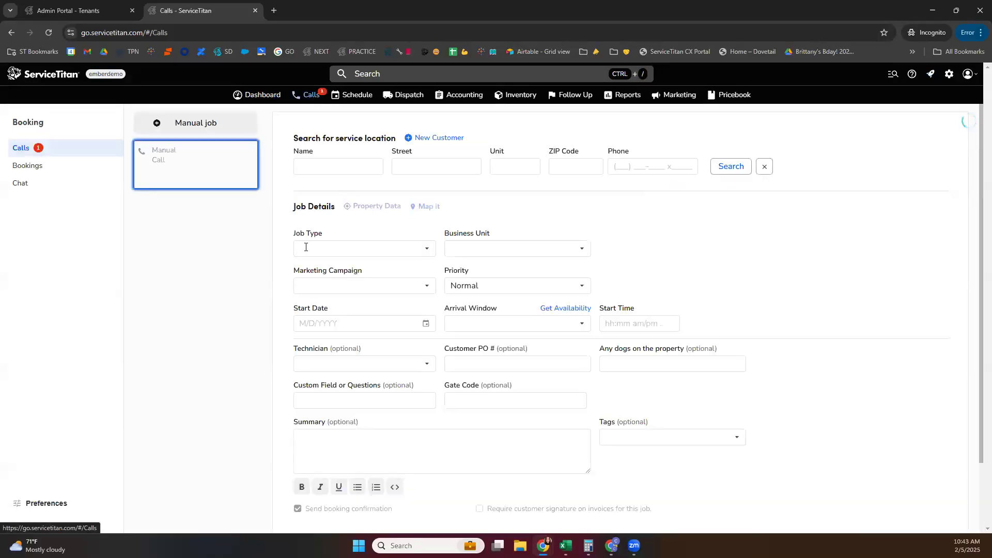
left_click(325, 167)
type("a")
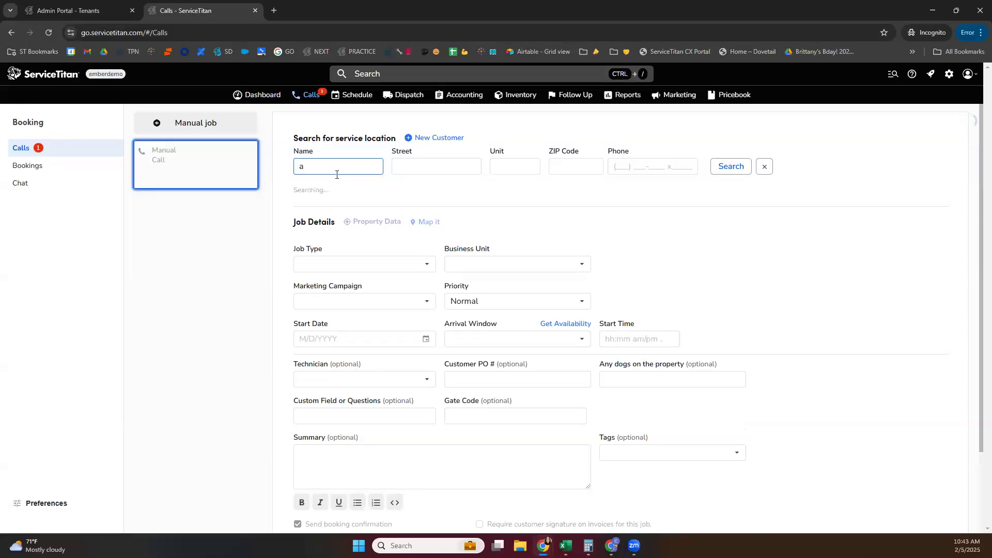
left_click(374, 253)
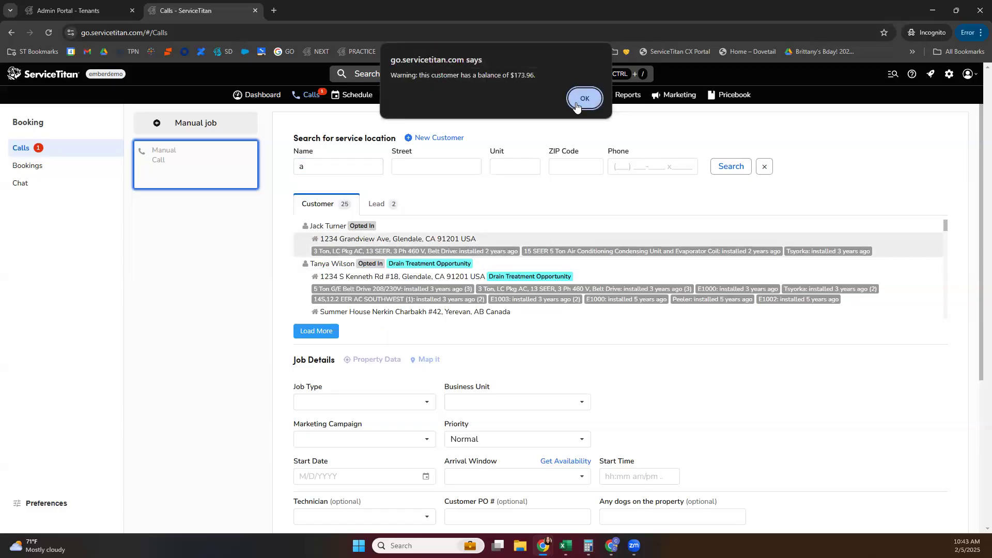
left_click(580, 101)
left_click(917, 106)
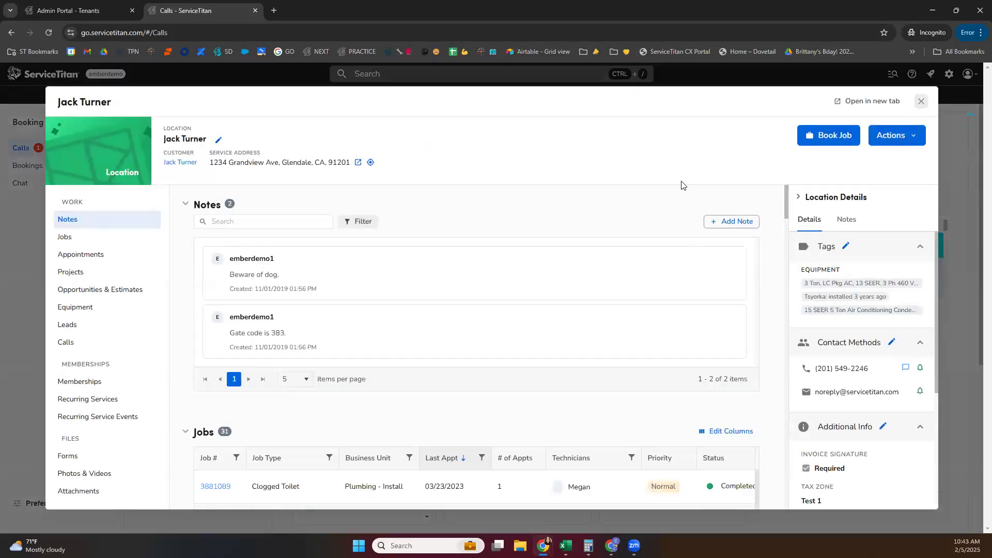
Set the manual call's job type to Clogged Drain and its marketing campaign to Billboard Ad.
left_click(405, 401)
scroll(389, 290, "down", 1)
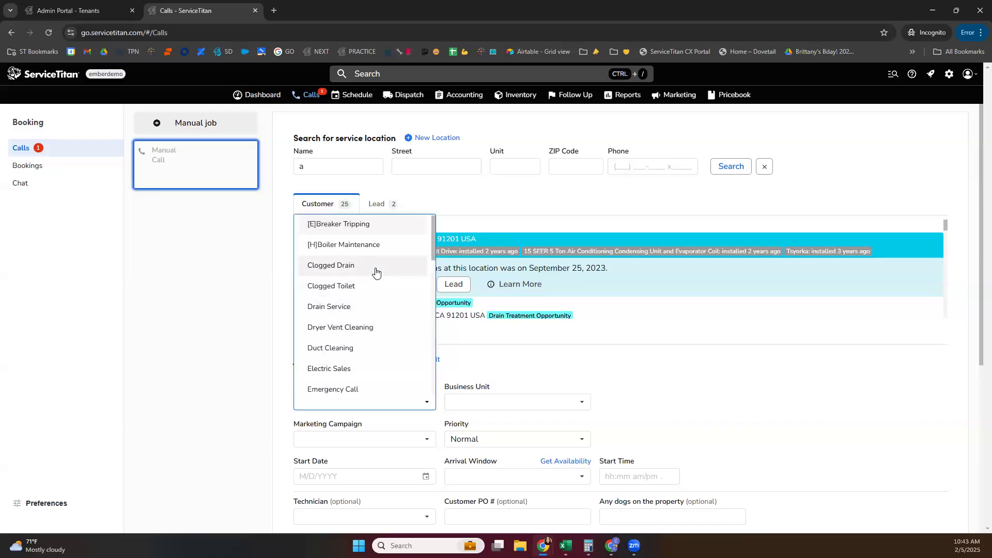
left_click(375, 267)
left_click(392, 439)
left_click(372, 333)
Set the job's start date to 2/7/2025 and its arrival window to 12:00 am - 12:00 am.
scroll(504, 410, "down", 3)
left_click(378, 317)
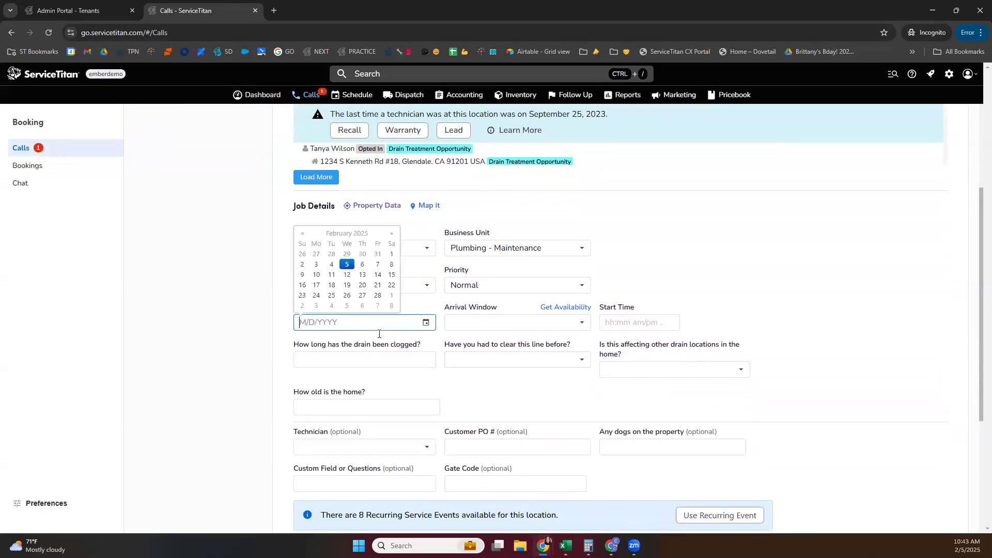
left_click(377, 262)
left_click(464, 326)
left_click(477, 365)
Answer the drain questions with "-" for clog duration and home age, and Yes for line cleared before and other drains affected.
left_click(377, 363)
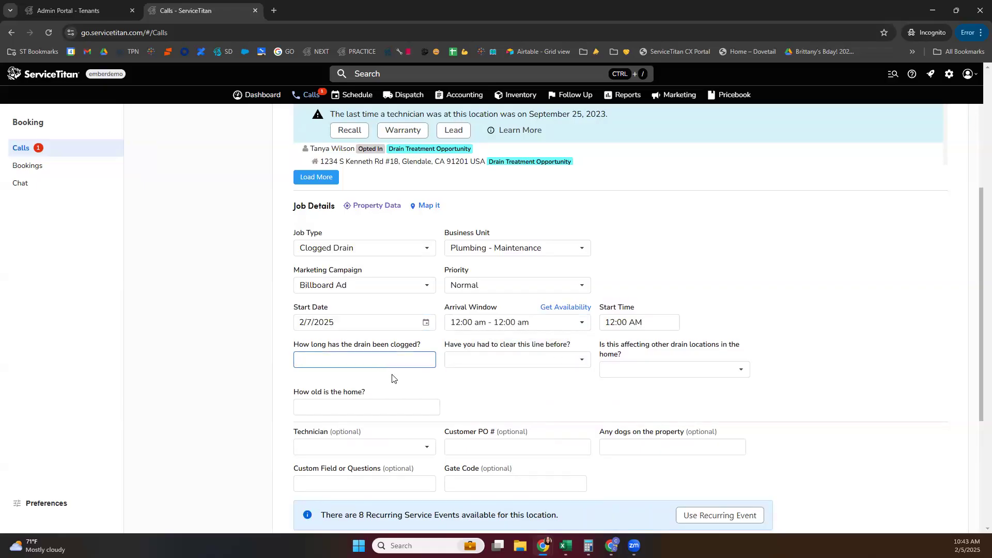
left_click(500, 361)
left_click(581, 381)
left_click(624, 372)
left_click(616, 390)
left_click(407, 411)
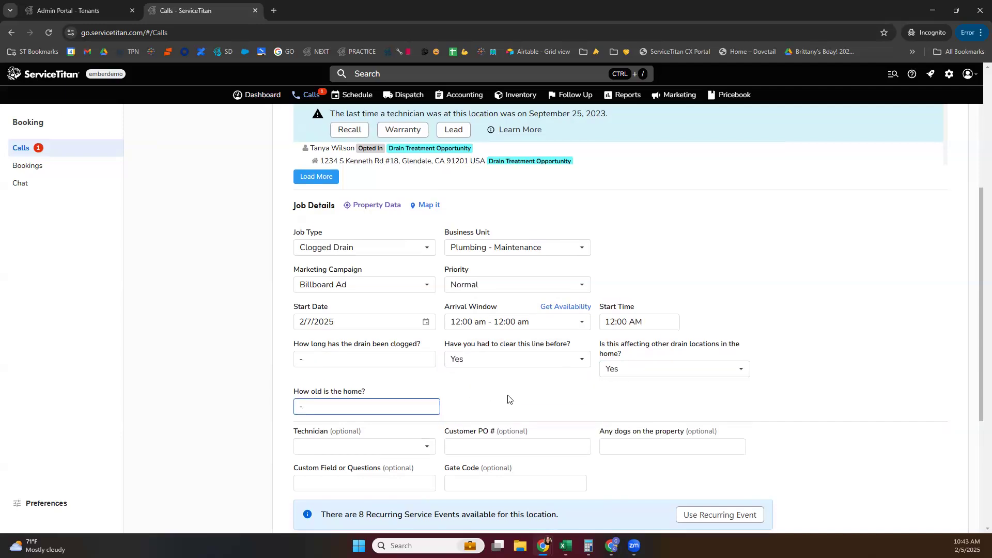
scroll(508, 399, "down", 4)
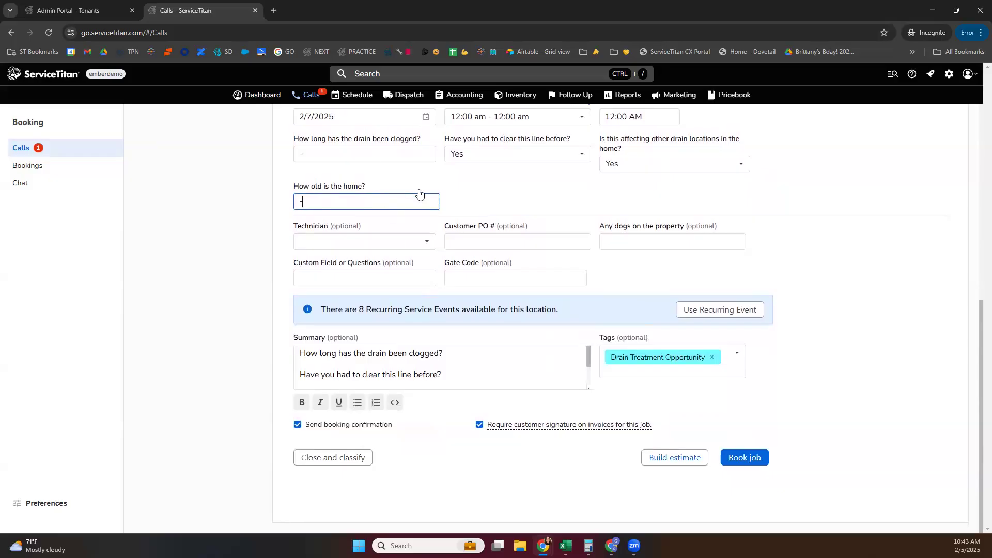
Close and classify the manual call as Didn't want to pay dispatch fee, and log a follow-up starting 2/6/2025.
left_click(632, 274)
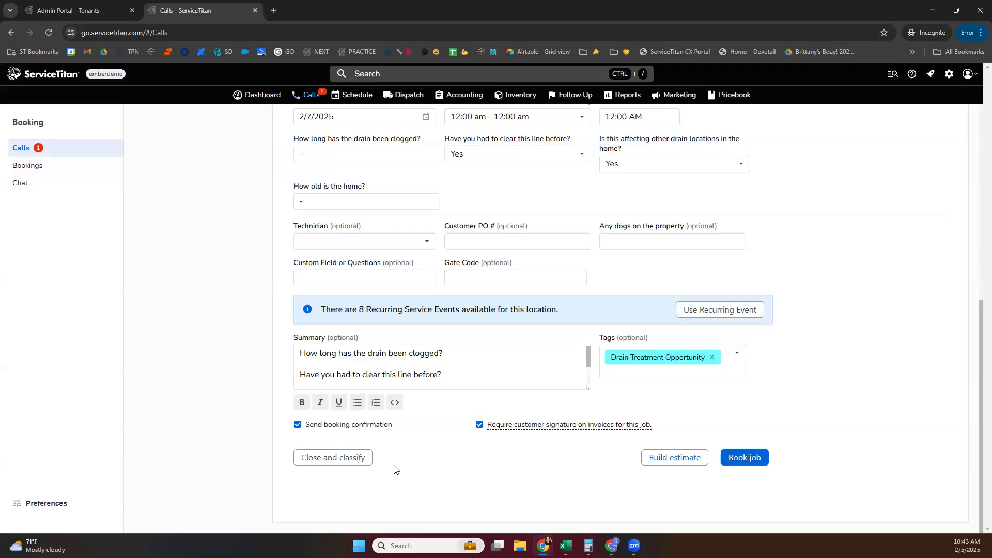
left_click(336, 463)
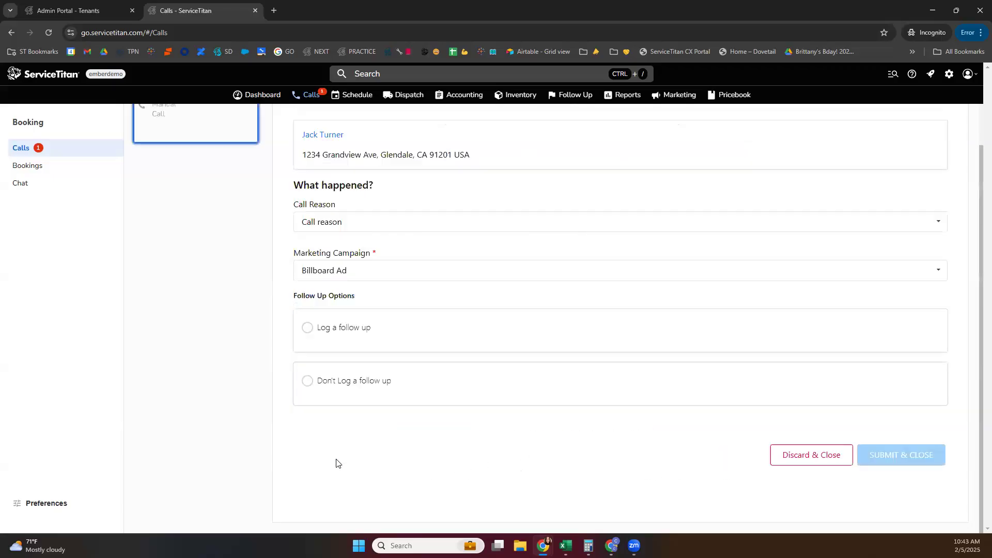
scroll(542, 473, "up", 1)
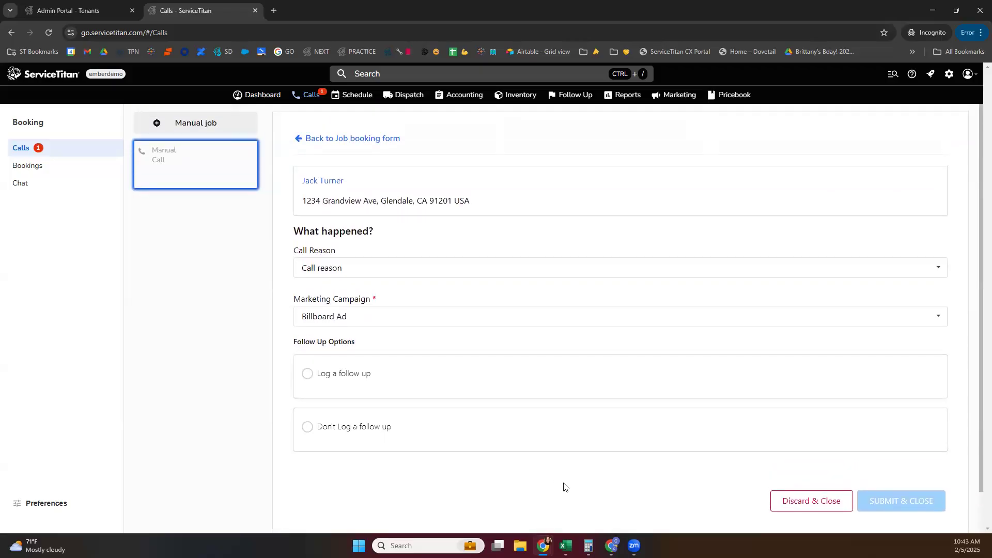
left_click(540, 272)
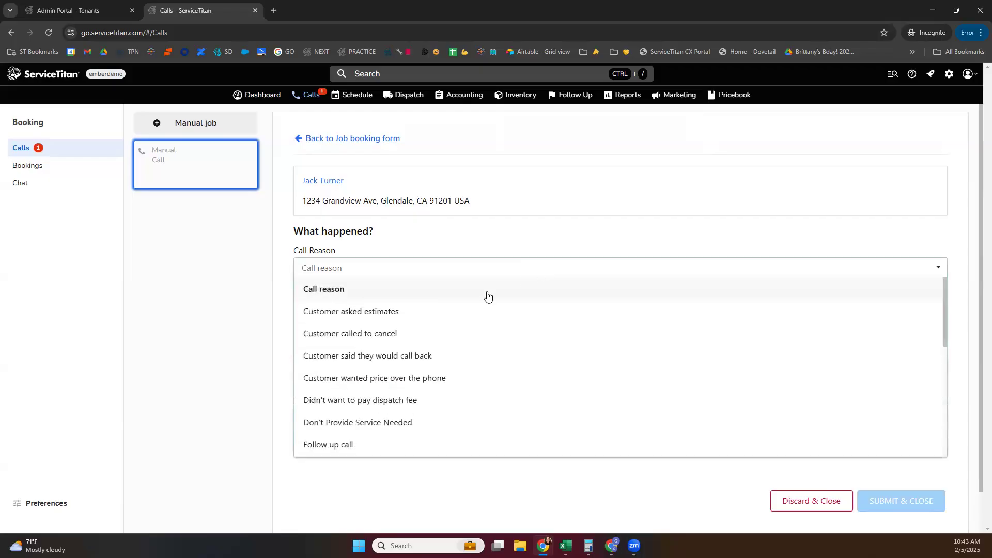
left_click(426, 401)
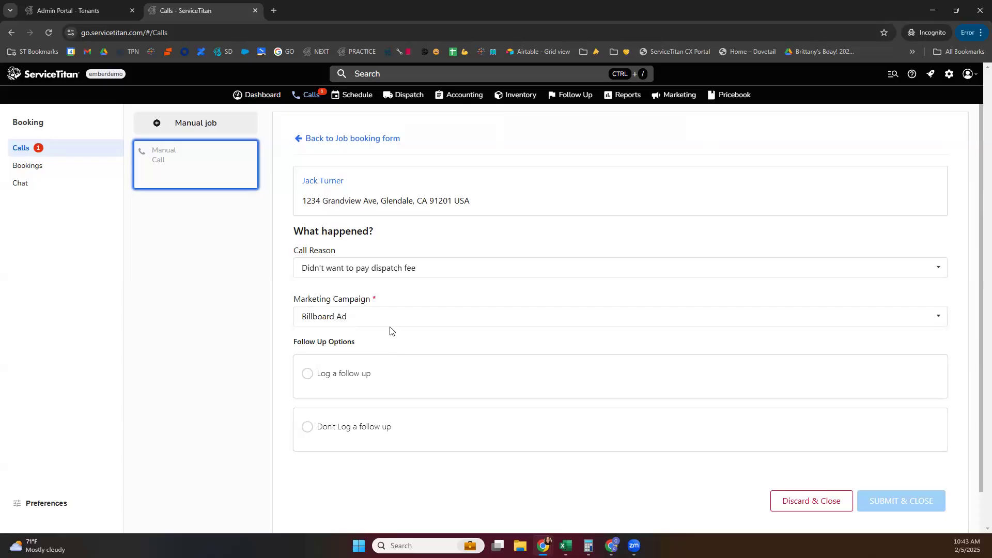
left_click(366, 382)
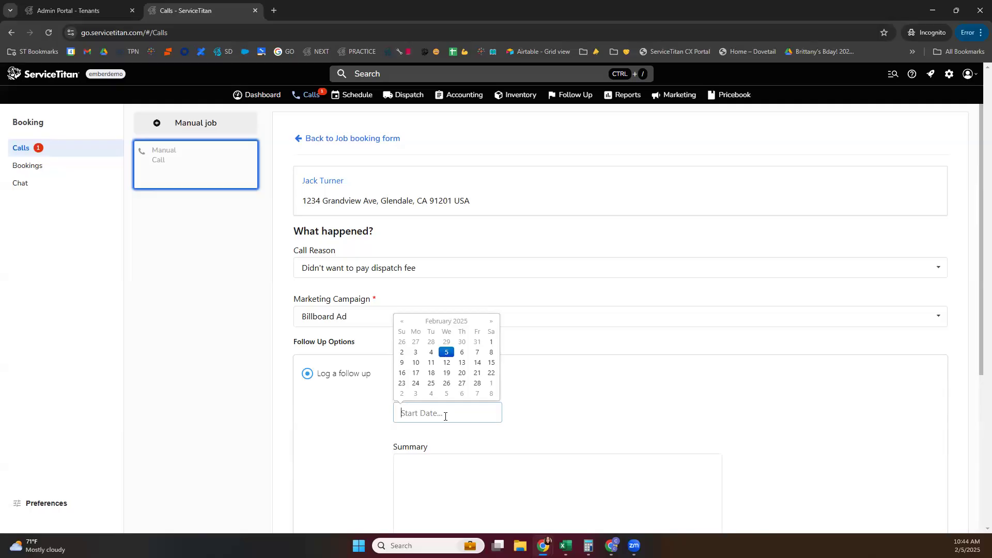
left_click(462, 352)
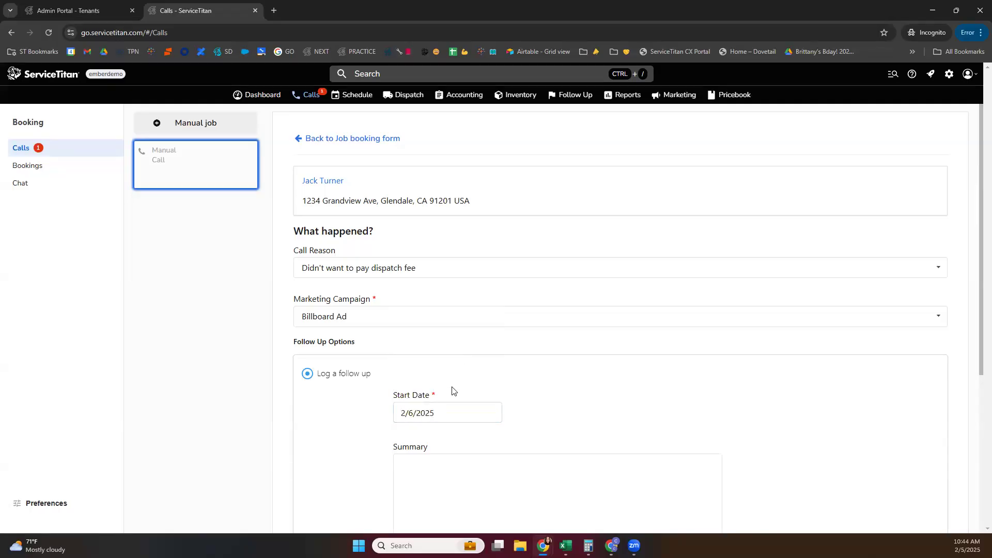
Write a follow-up summary saying the customer refused the dispatch fee, is calling other companies, and needs a call back and care tomorrow for an urgent clog.
scroll(552, 430, "down", 1)
left_click(667, 414)
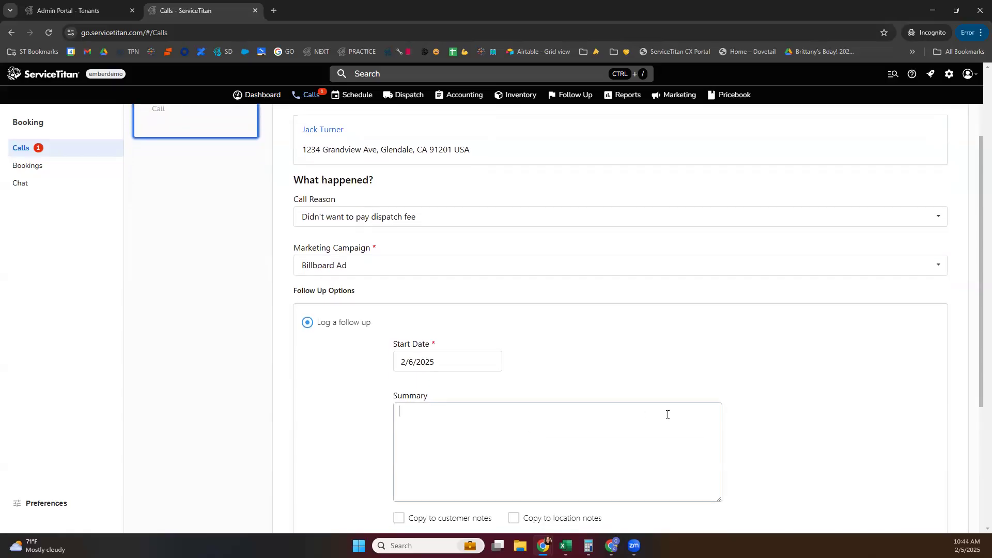
type("Jack did not want to pay the id")
key("BackSpace")
type("dispat")
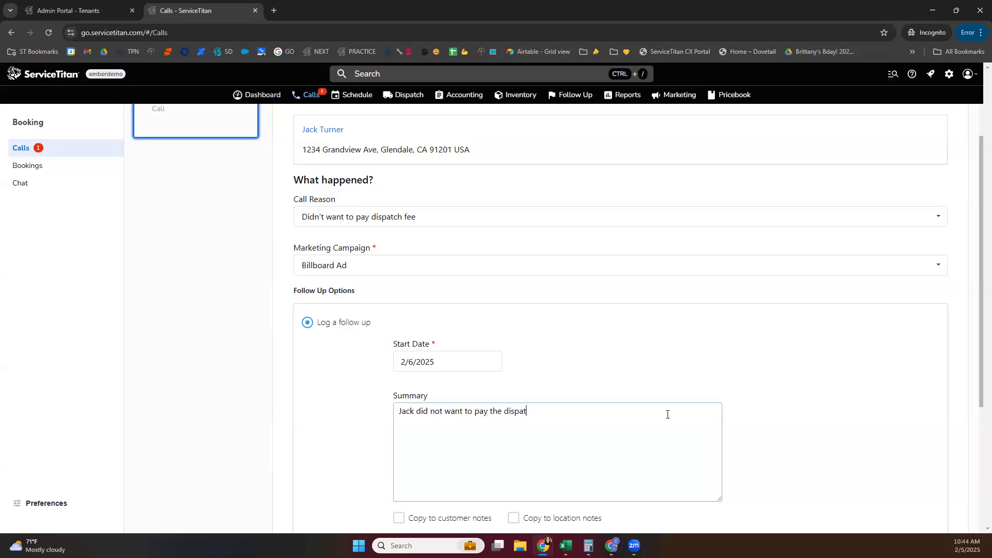
type("ch fee, and he")
key("BackSpace")
key("BackSpace")
type("and he is going to call other companies. This i")
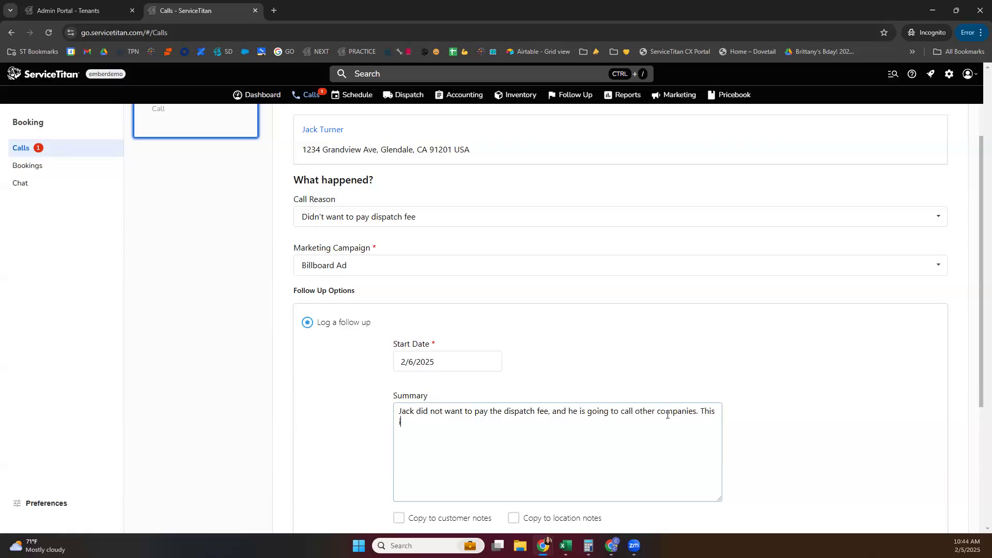
type("s quite an urgent clog, wes h")
key("BackSpace")
key("BackSpace")
key("BackSpace")
type("should call him back and ma")
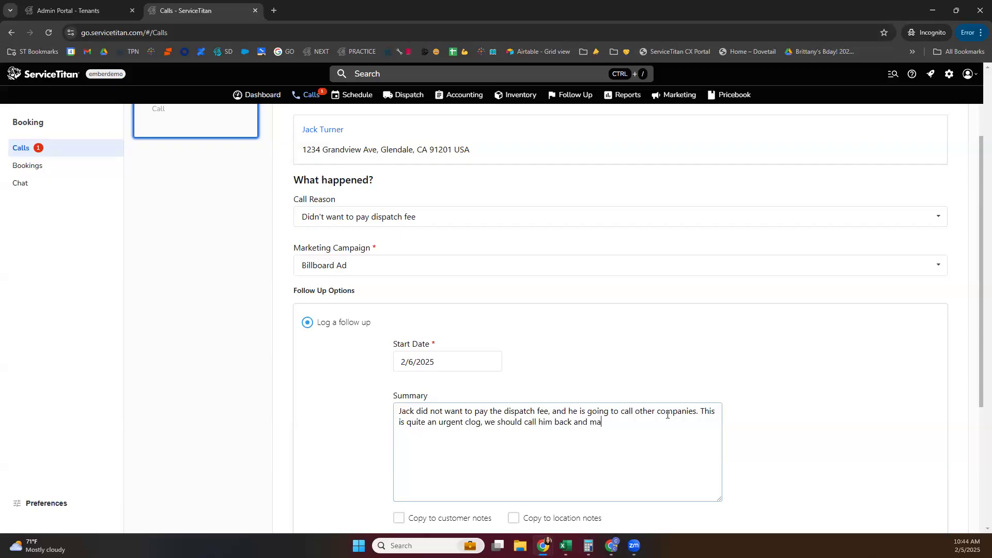
type("ke sure he was taken care of tomorrow.")
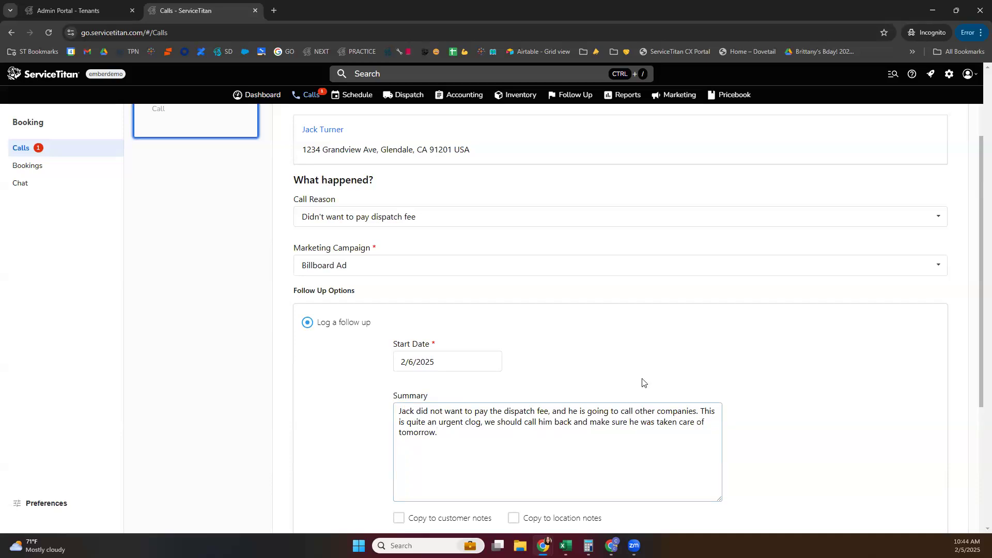
Submit and close the call classification without copying the summary to the customer or location notes.
scroll(526, 511, "down", 2)
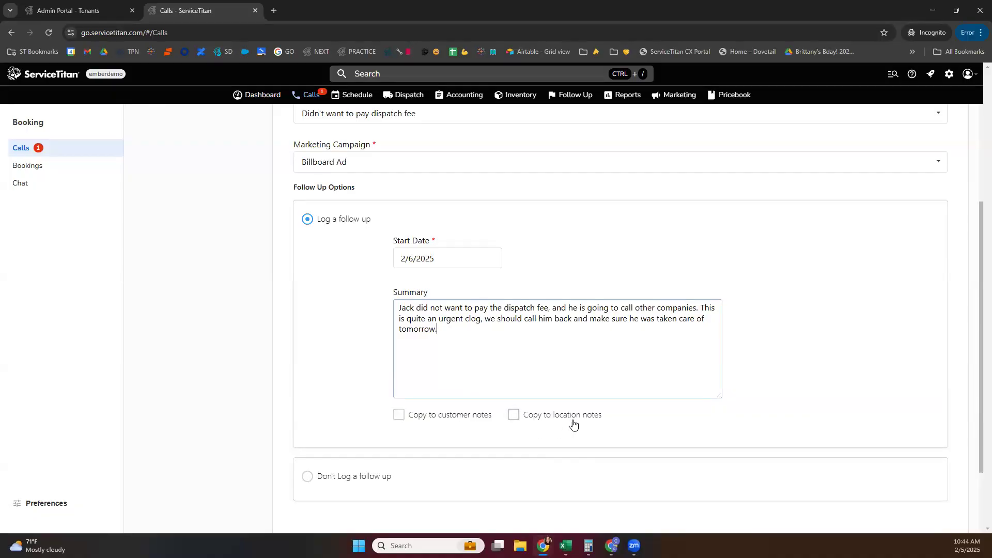
scroll(781, 409, "down", 1)
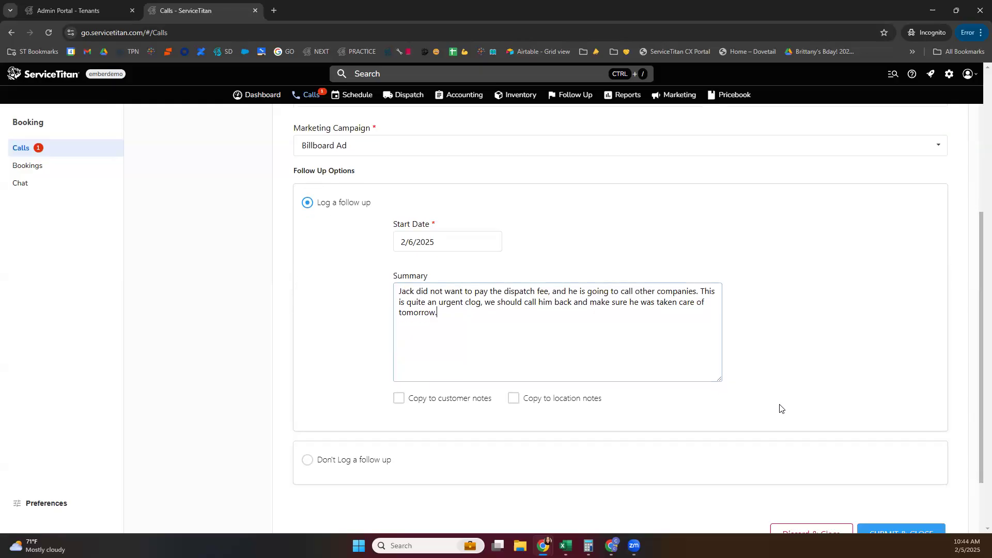
left_click(889, 457)
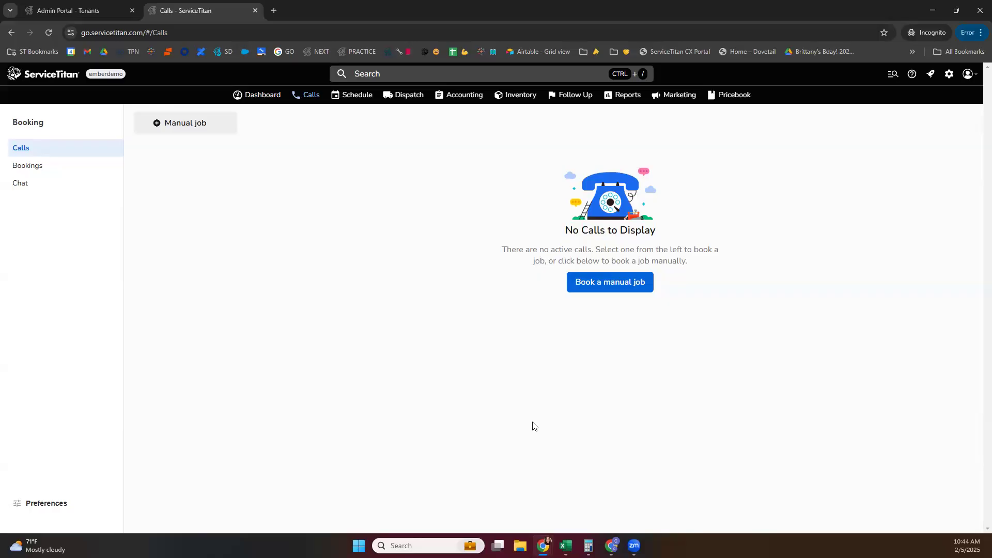
Filter the follow-up leads to 2/6/2025 for both start and end dates, and open the customer's Clogged Drain lead.
left_click(572, 95)
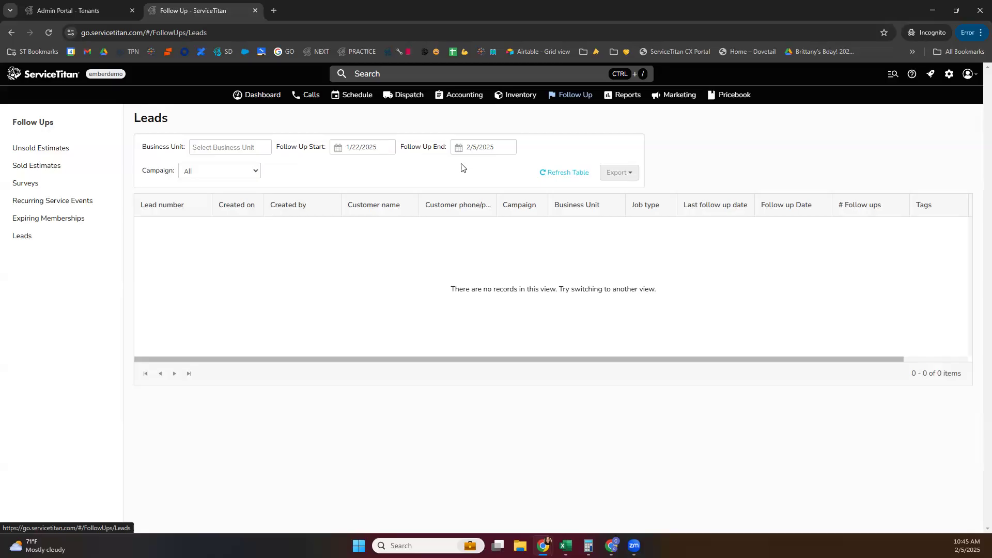
left_click(385, 147)
left_click(428, 164)
left_click(399, 195)
left_click(500, 151)
left_click(522, 195)
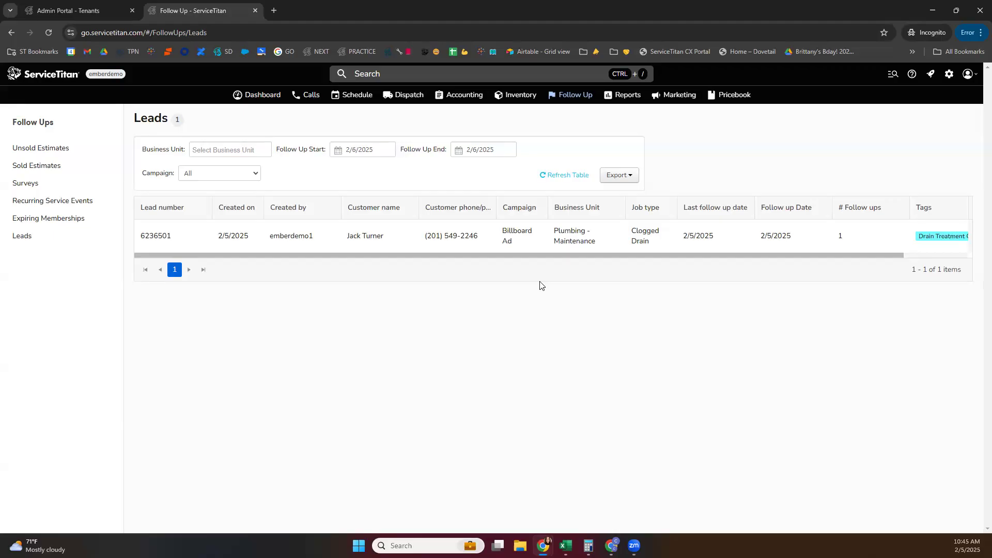
left_click(455, 238)
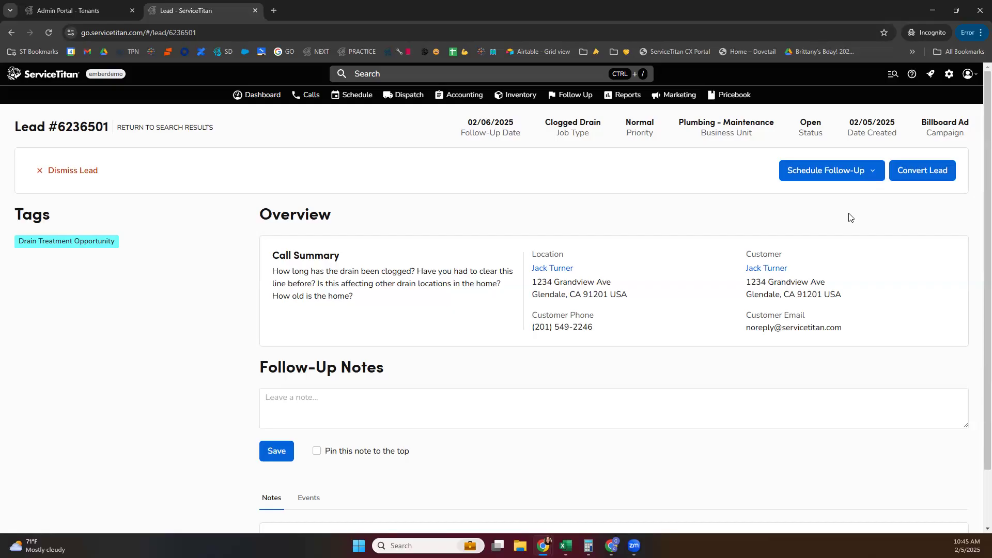
Save an unpinned follow-up note on the lead saying the customer's voicemail was reached and a voicemail was left.
left_click(854, 175)
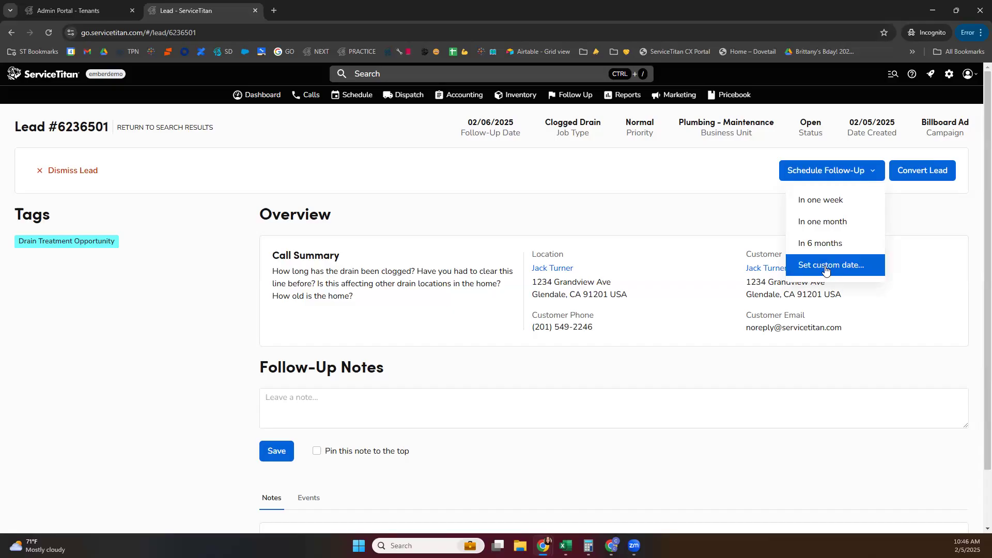
left_click(741, 409)
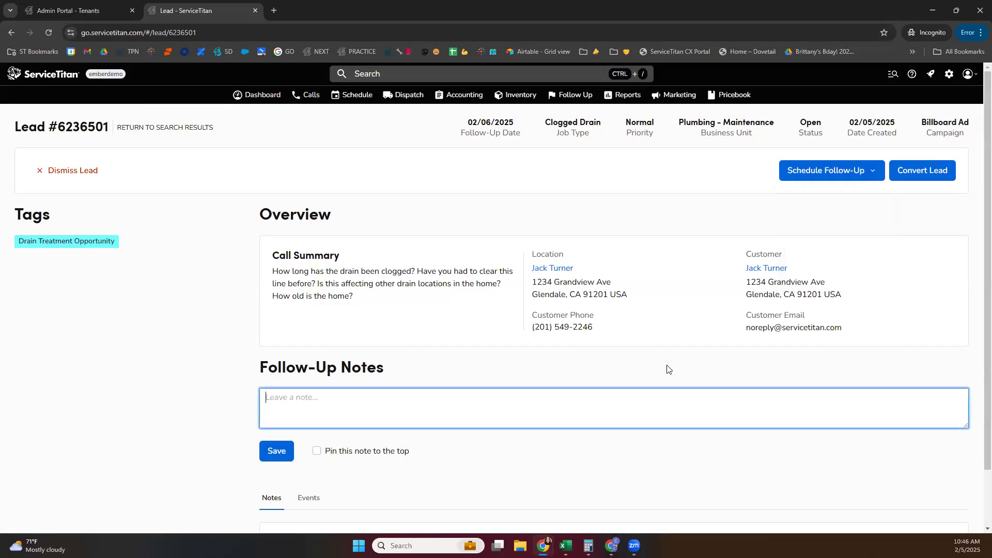
scroll(666, 367, "down", 1)
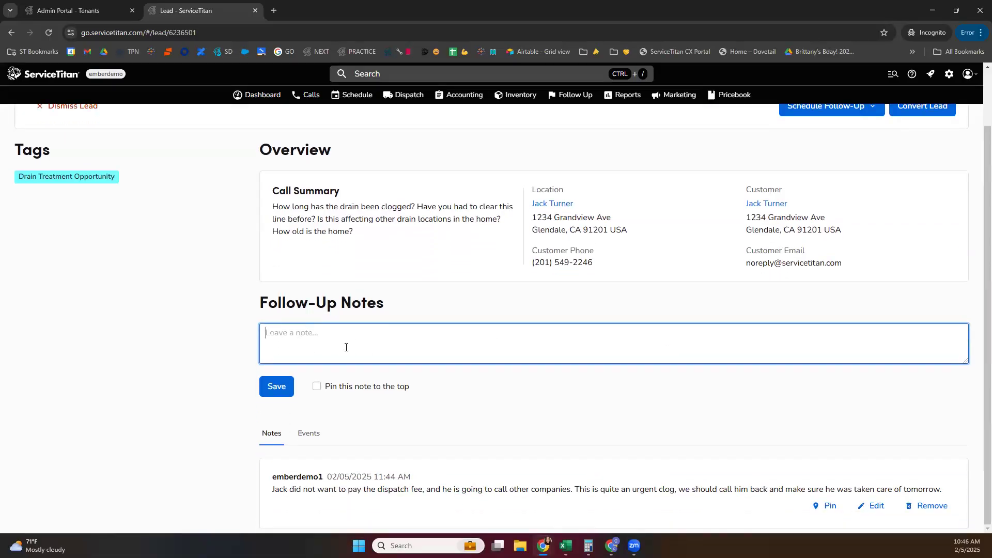
type("I got Jack's voicemail, left a voicemail.")
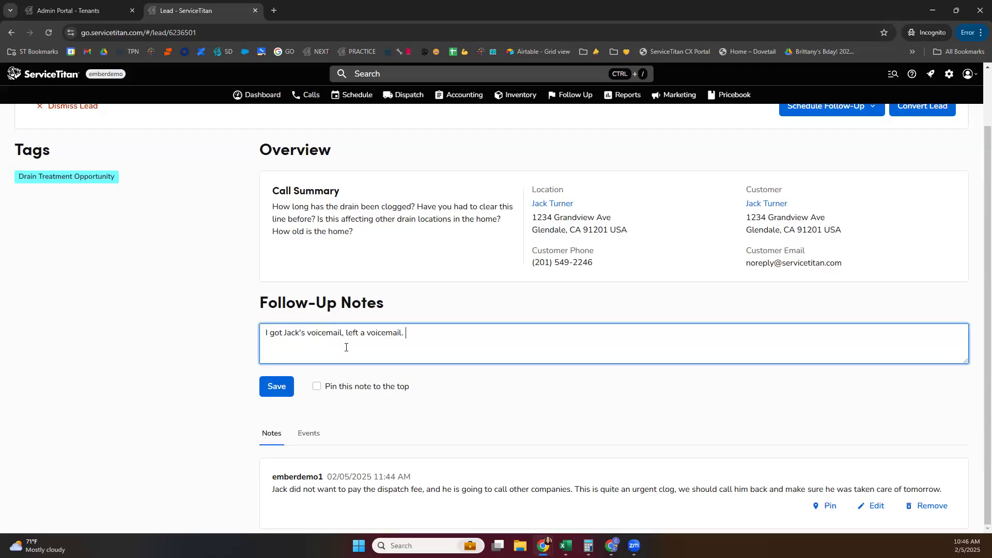
left_click(317, 388)
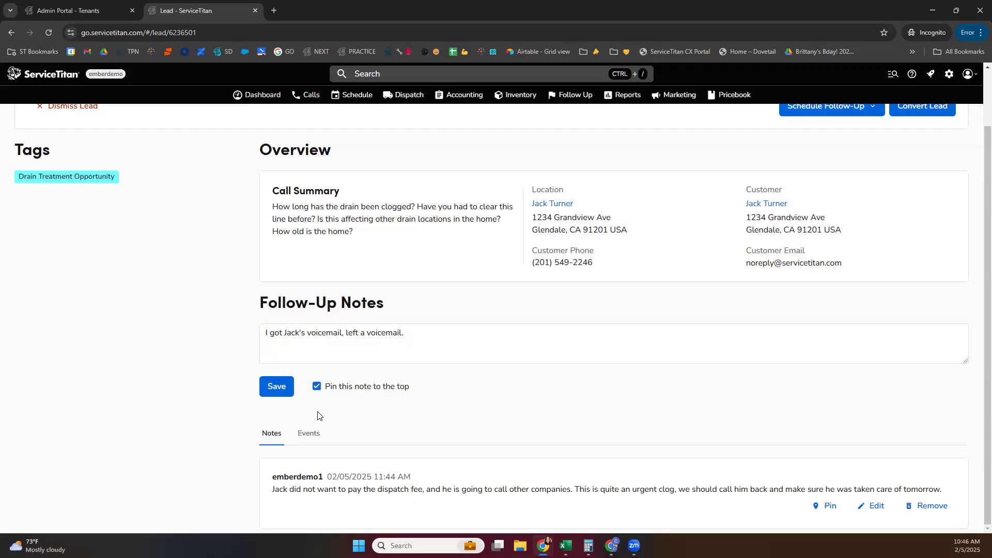
left_click(317, 387)
left_click(274, 388)
Try to schedule the lead's next follow-up on a custom date.
scroll(589, 429, "up", 2)
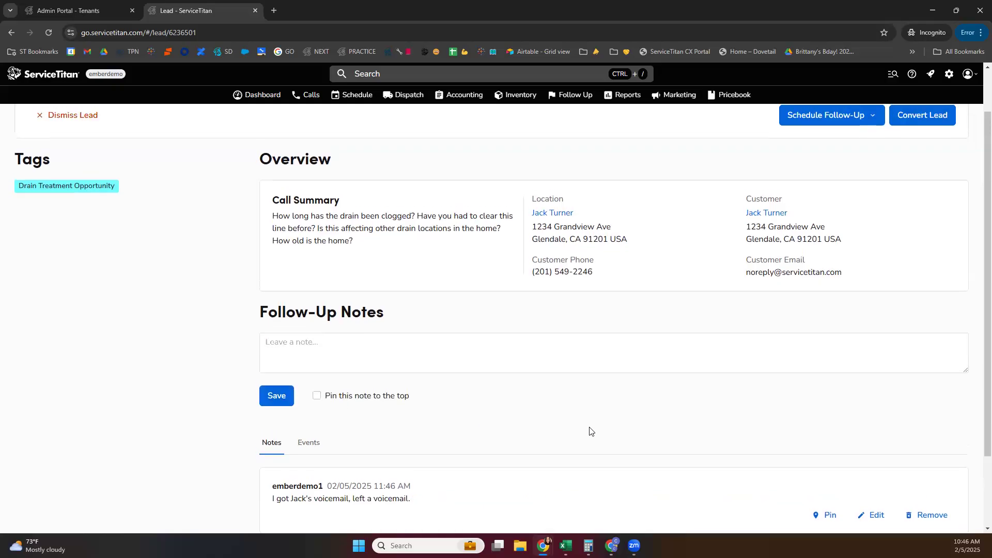
left_click(864, 178)
left_click(851, 263)
left_click(504, 299)
left_click(554, 381)
left_click(664, 399)
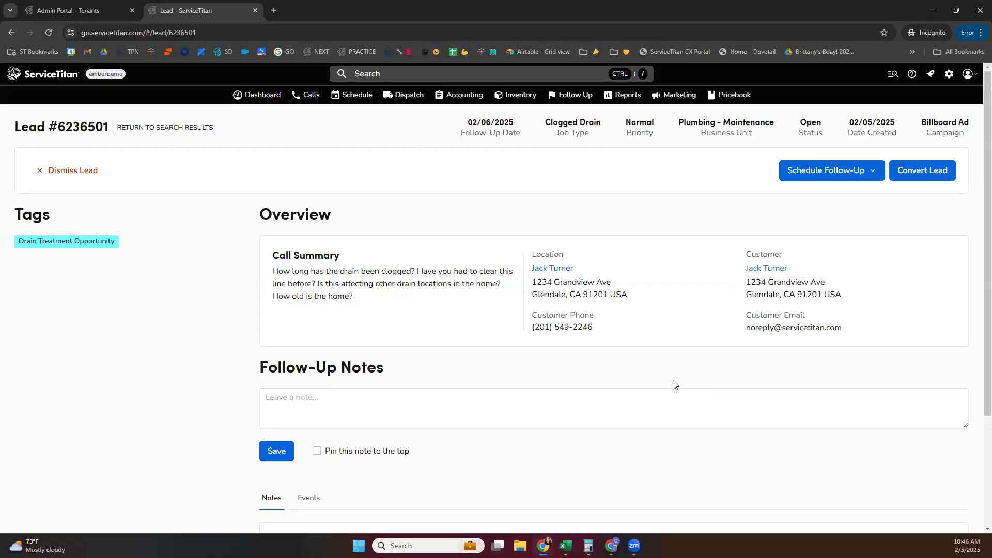
Filter the follow-up leads to 2/7/2025 for both start and end dates to check for the rescheduled lead.
left_click(575, 97)
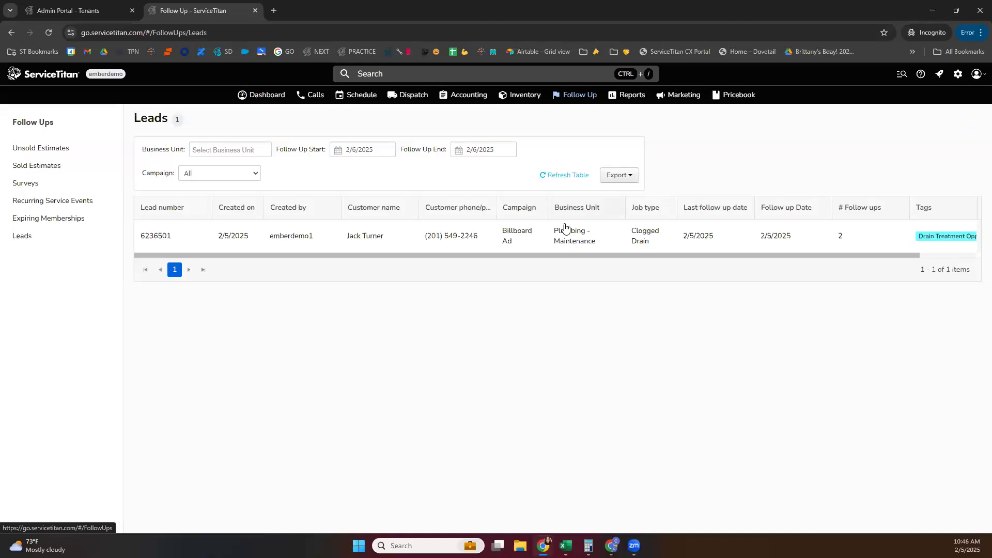
left_click(362, 150)
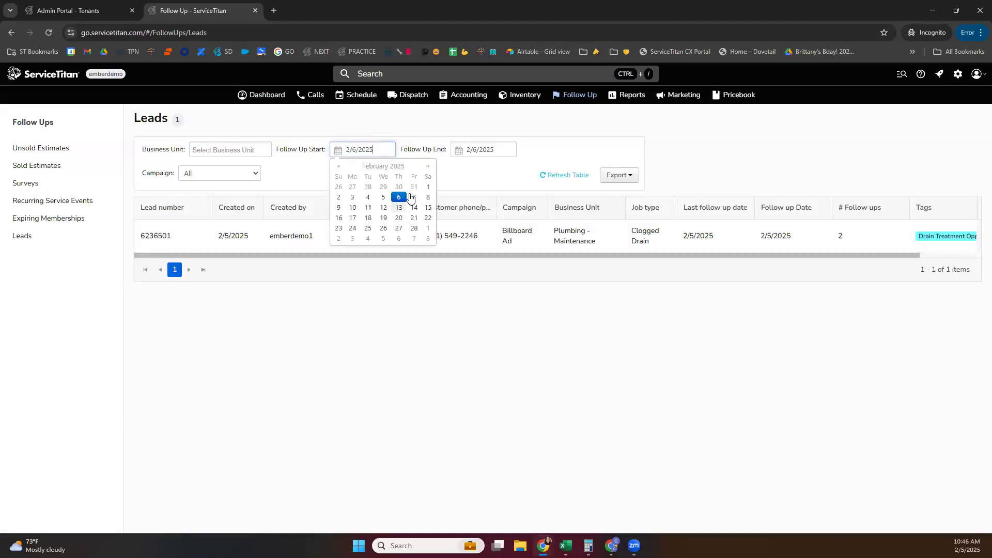
left_click(414, 195)
left_click(479, 149)
left_click(534, 195)
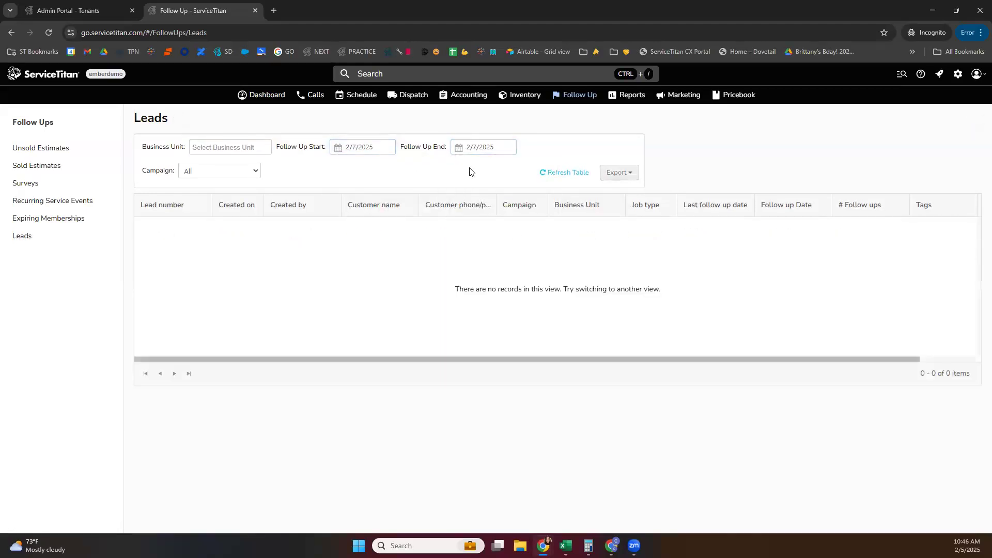
Set the leads list's follow-up start date to 2/6/2025 and reopen the Clogged Drain lead.
left_click(364, 147)
left_click(398, 195)
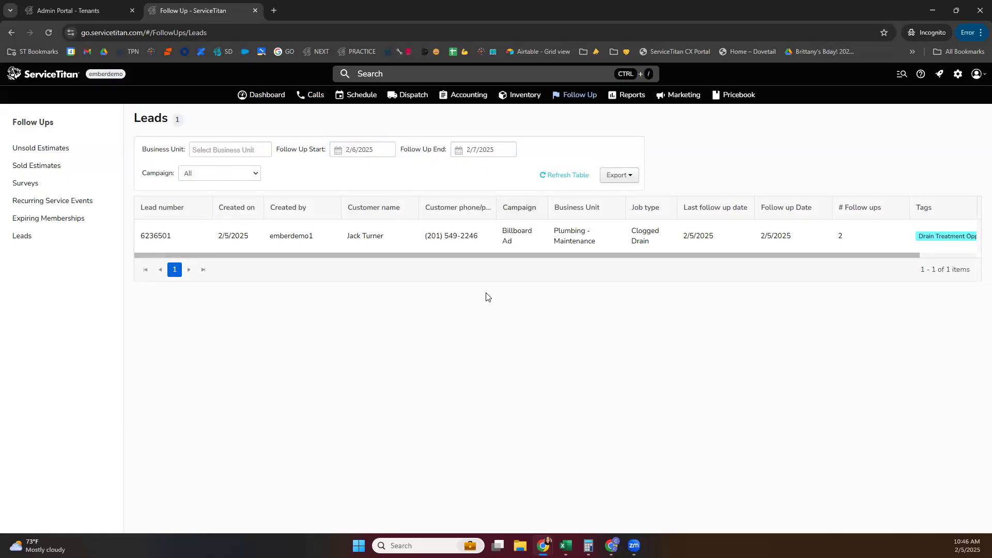
left_click(372, 245)
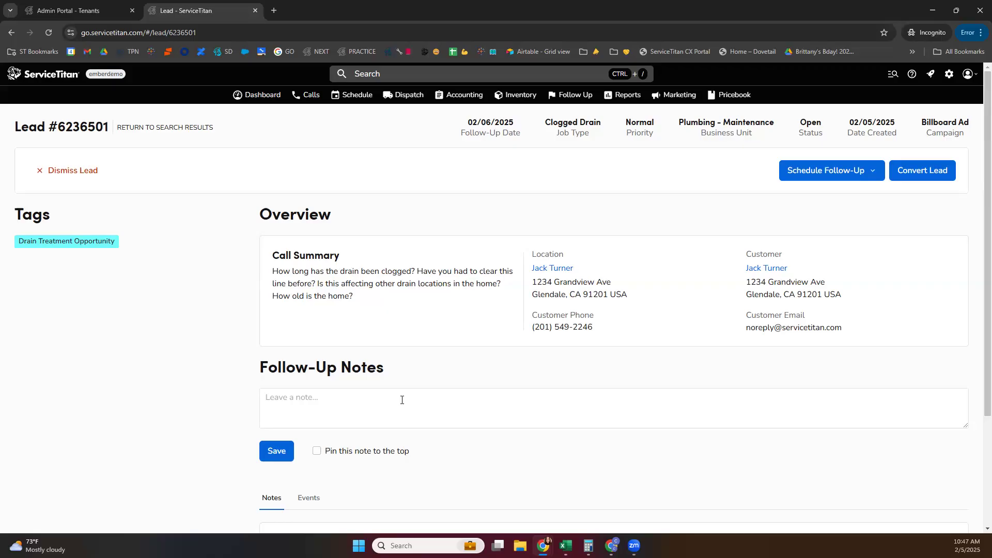
Dismiss the lead with the call reason Didn't want to pay dispatch fee, and restore it.
left_click(100, 180)
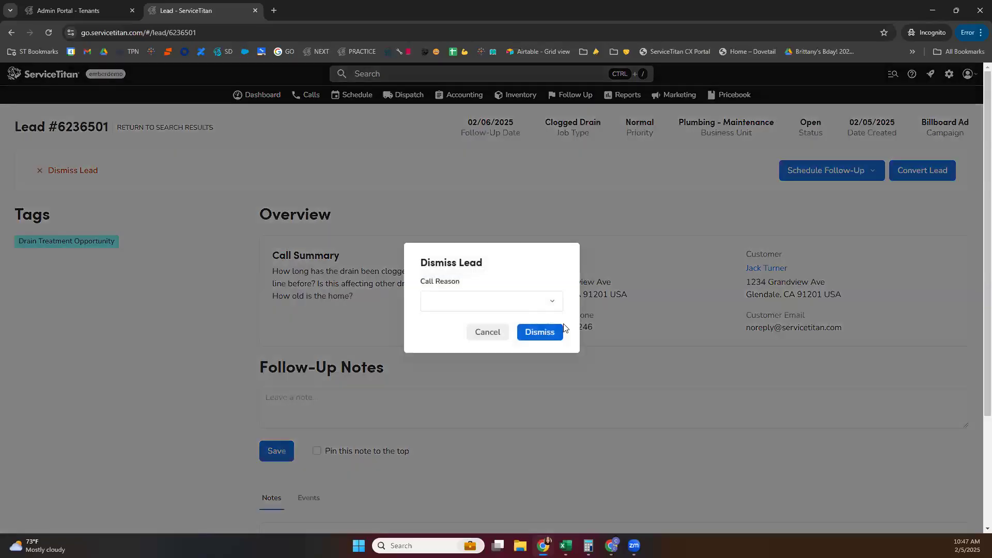
left_click(528, 302)
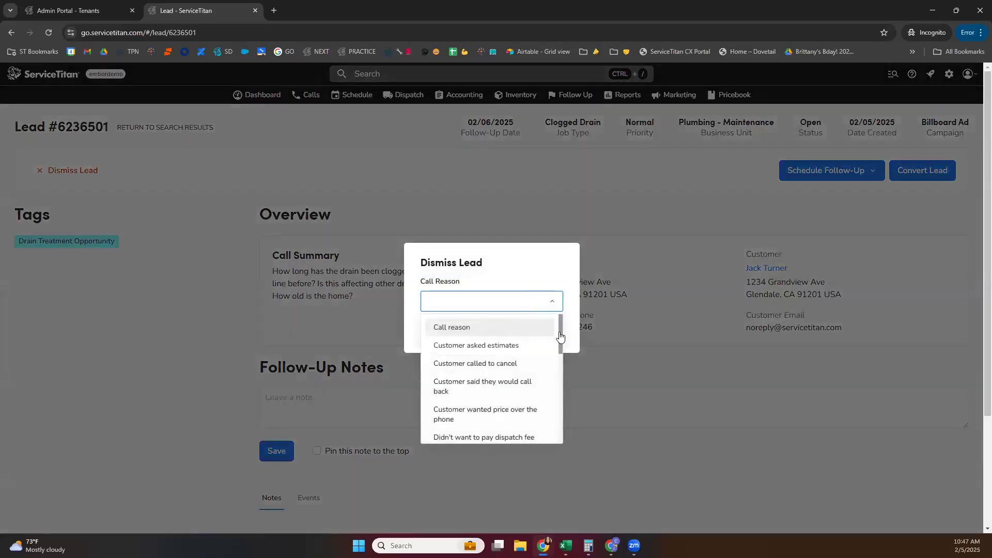
scroll(560, 339, "down", 1)
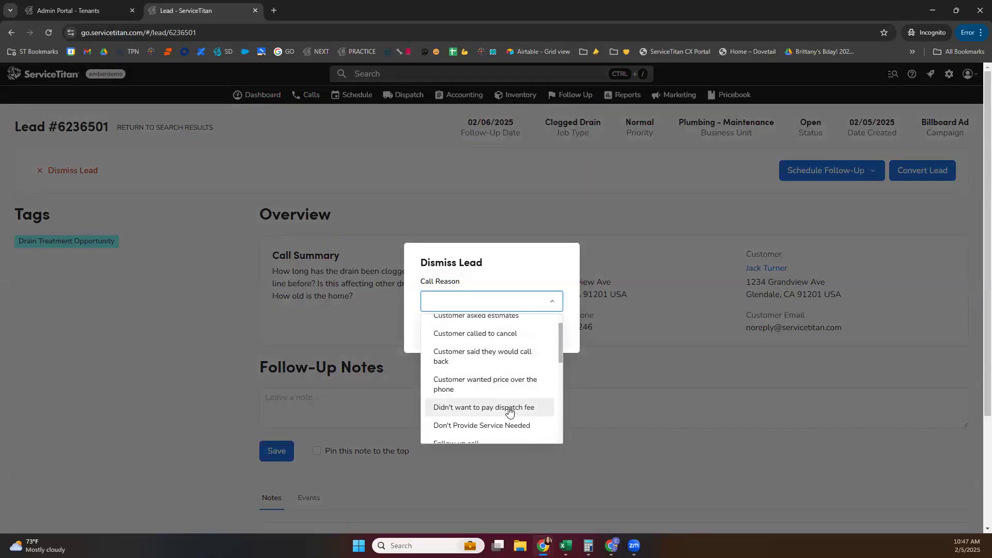
left_click(506, 407)
left_click(542, 341)
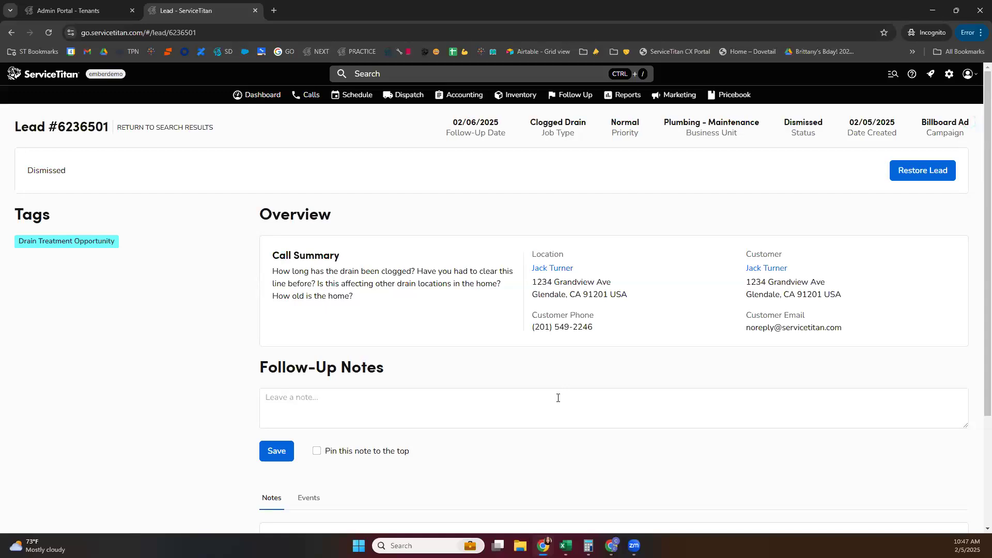
left_click(914, 174)
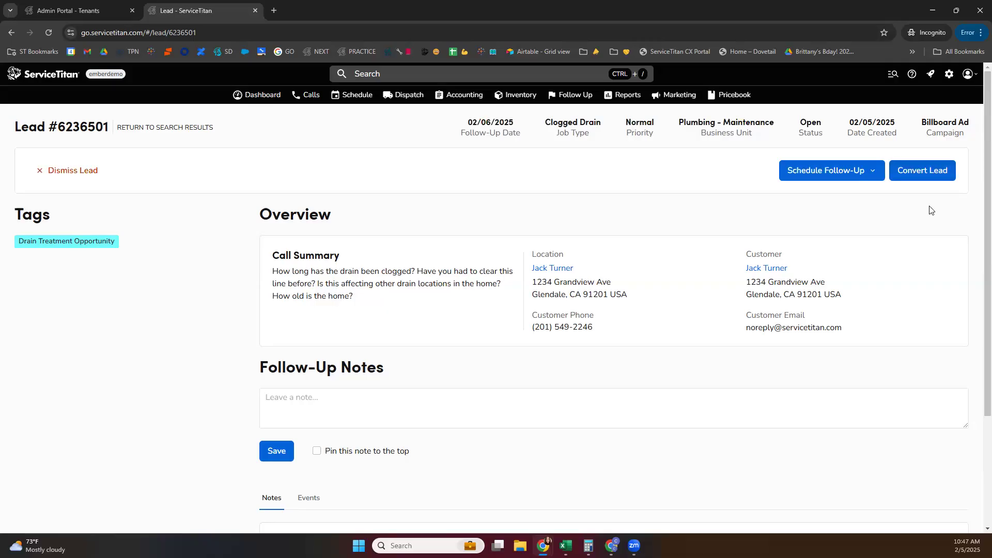
Convert the Clogged Drain lead into a job booking, review its prefilled details, and close and classify the call instead of booking it.
left_click(926, 174)
left_click(541, 354)
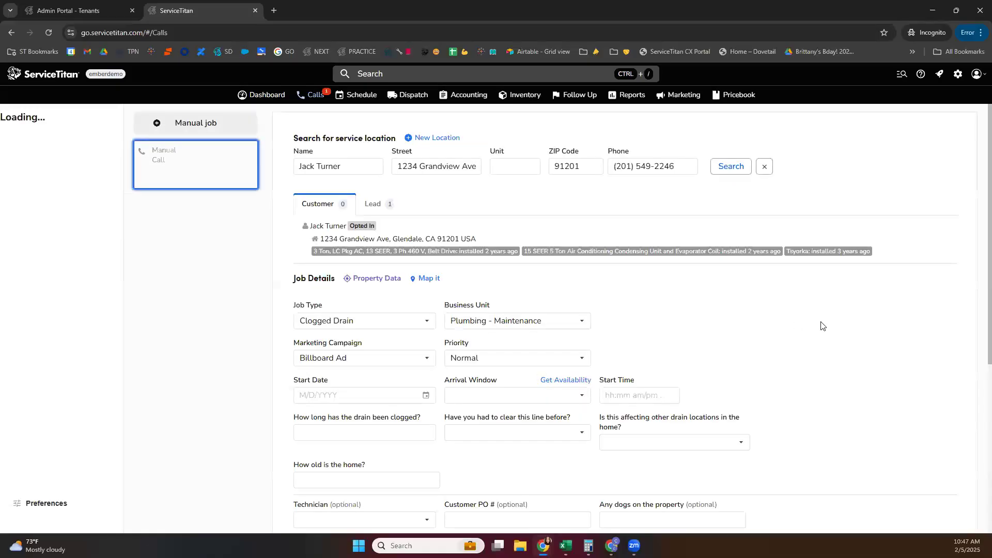
scroll(787, 349, "down", 5)
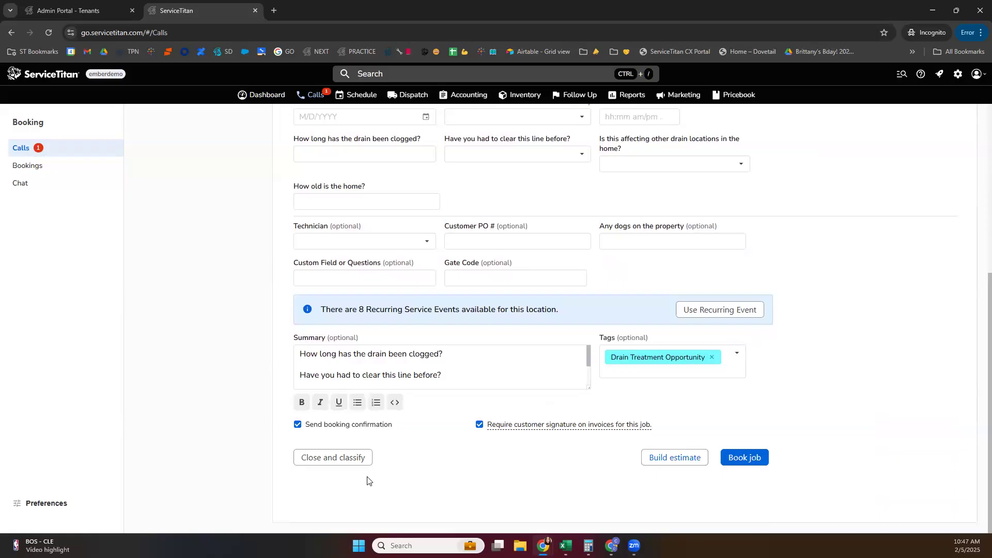
left_click(351, 464)
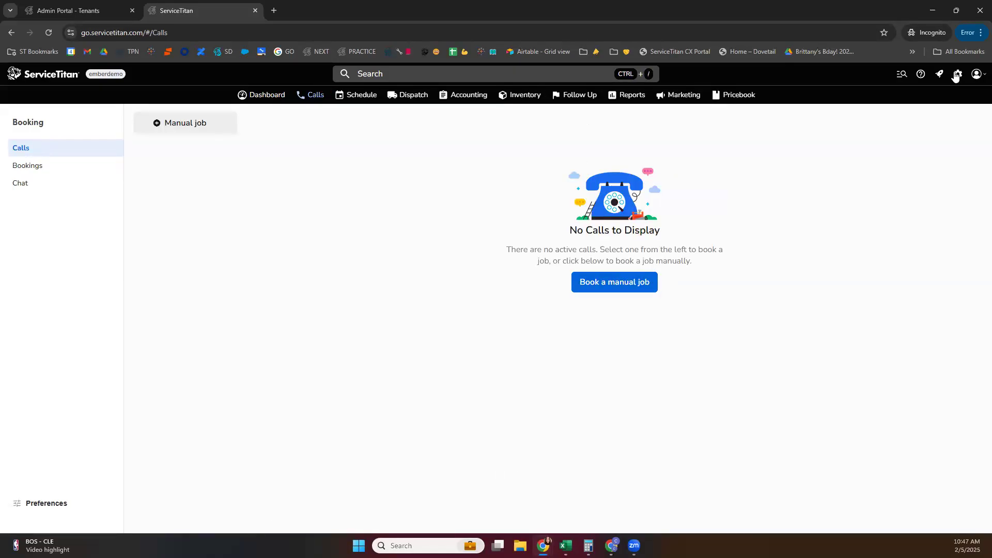
Open TitanAdvisor's "Turn unbooked calls into leads to follow up on" feature under Job Booking & Dispatching, Optimization.
left_click(939, 73)
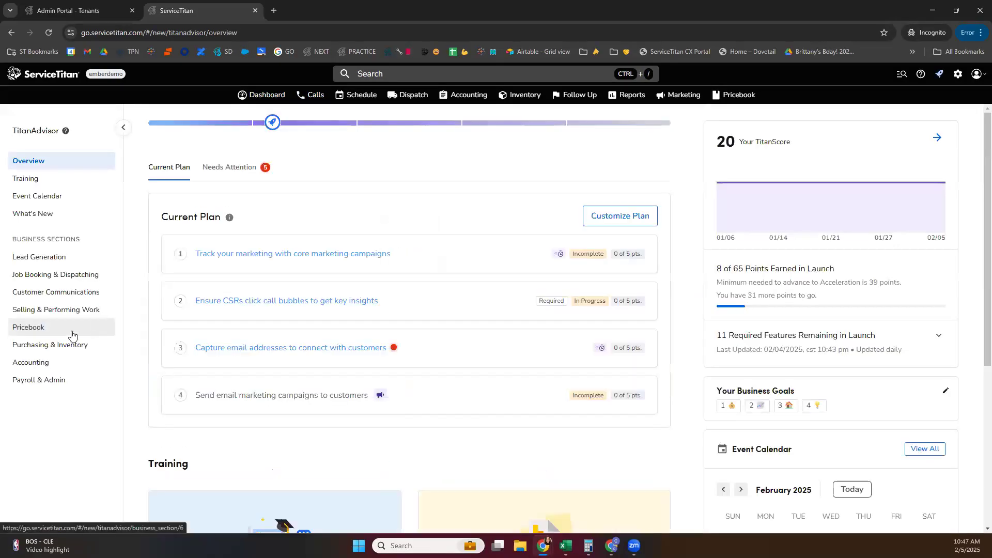
left_click(57, 275)
left_click(256, 150)
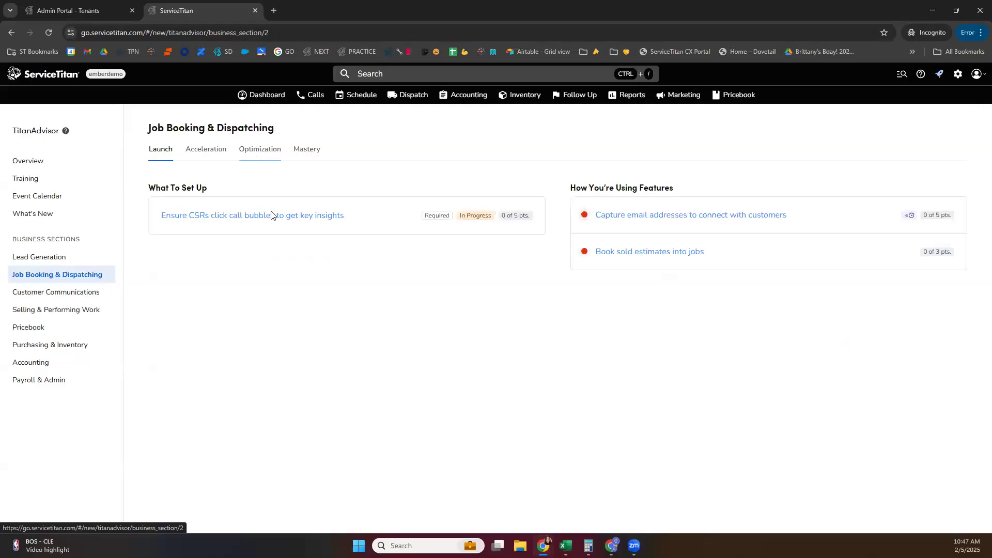
left_click(248, 377)
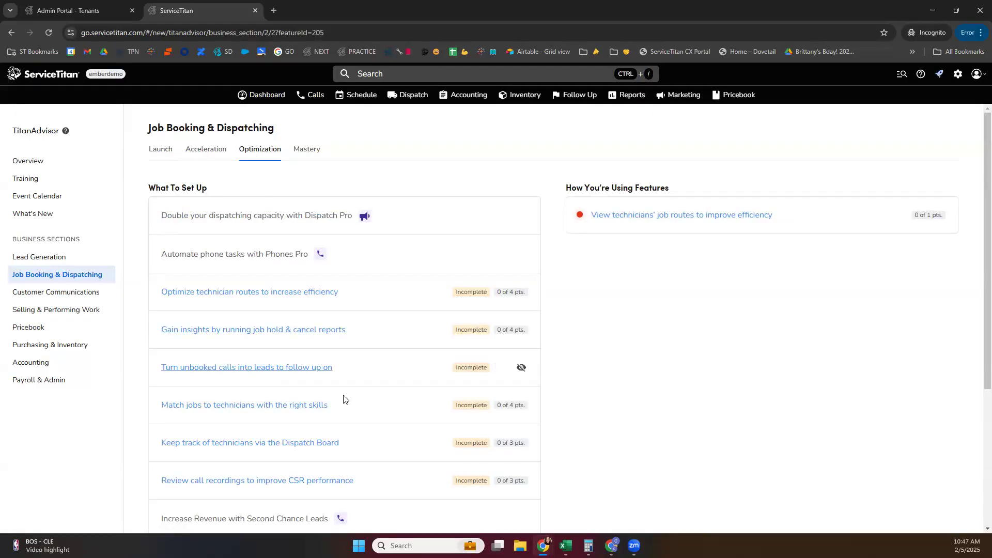
Review the feature's setup requirements and How to use section, highlighting the measured lead percentage and the current or upcoming Follow Up Date condition.
scroll(685, 287, "down", 2)
scroll(685, 288, "down", 3)
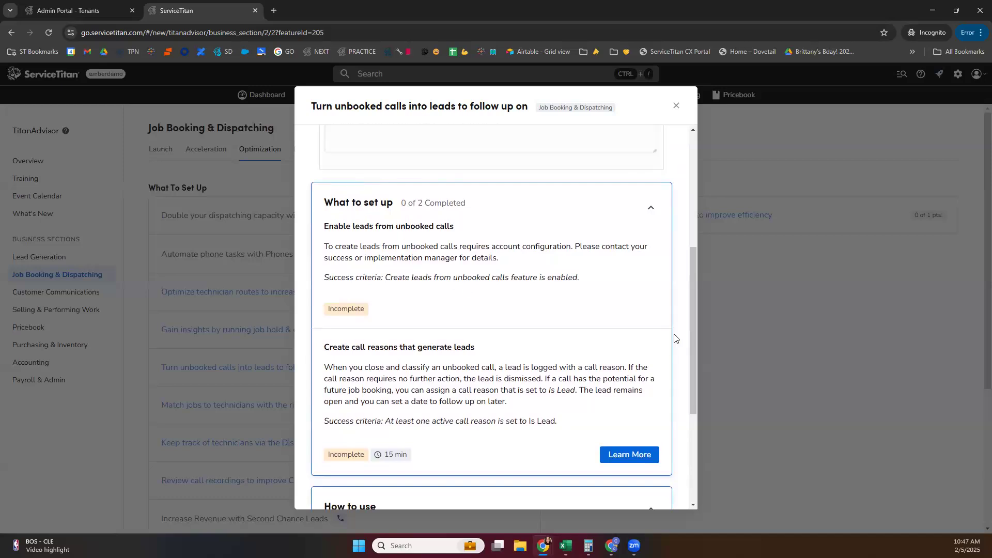
scroll(689, 338, "down", 3)
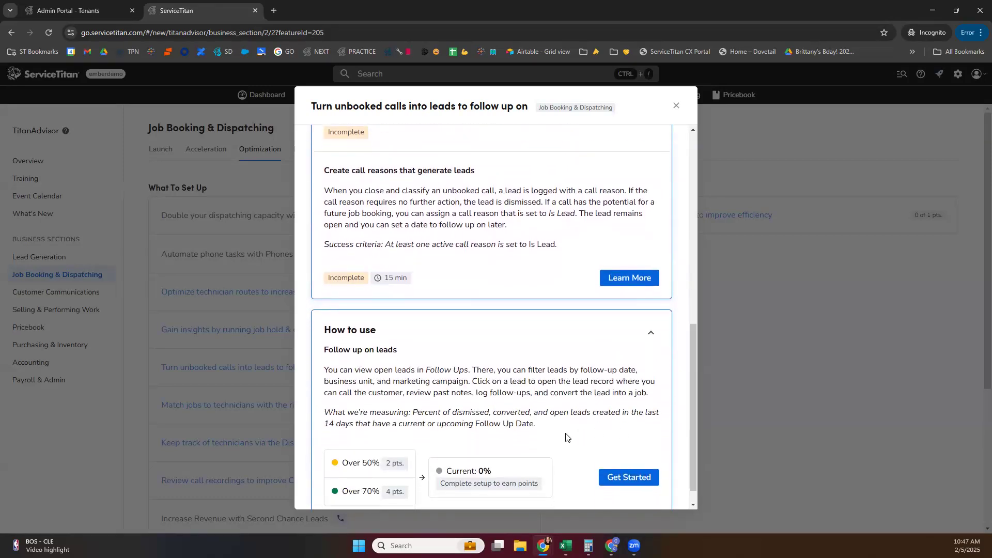
left_click_drag(537, 424, 413, 412)
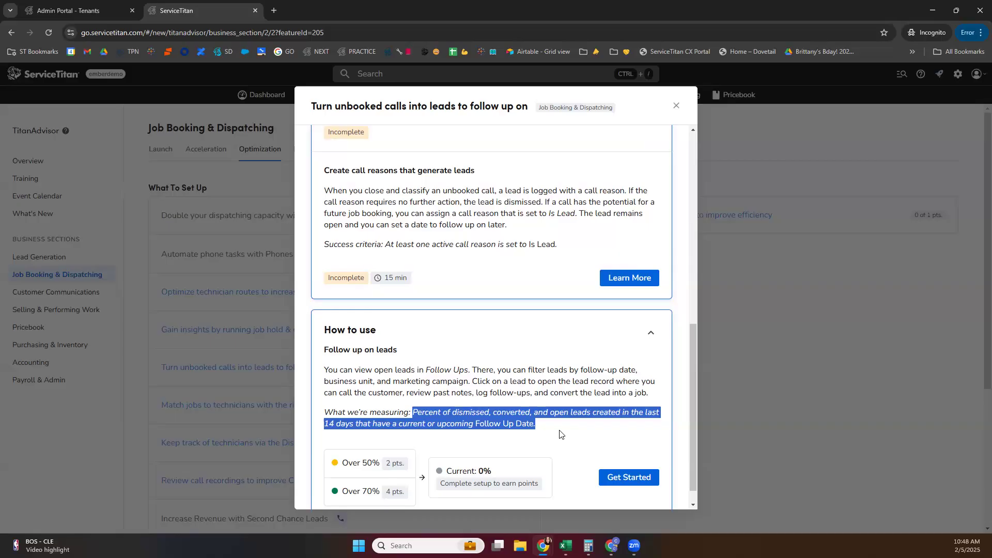
left_click(413, 434)
left_click_drag(398, 424, 538, 424)
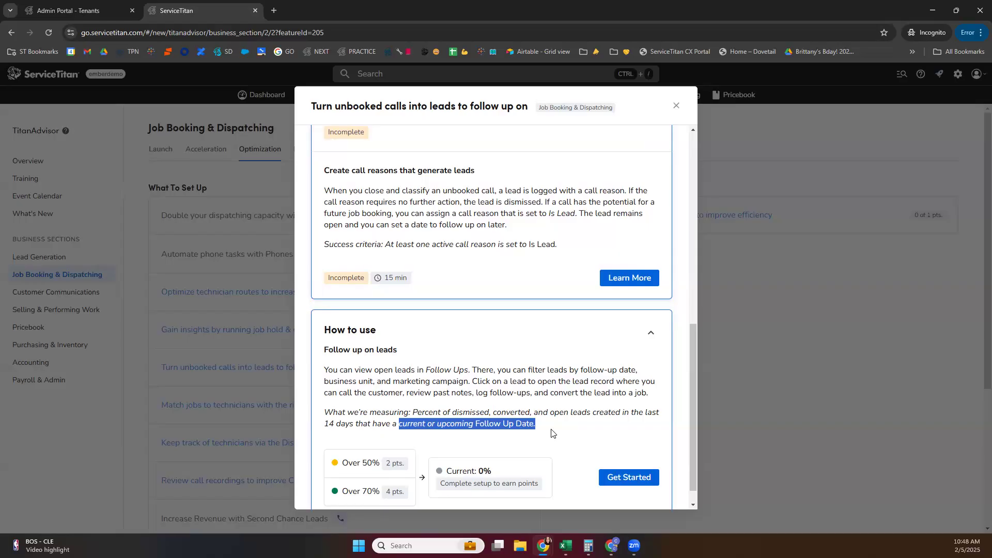
left_click(551, 430)
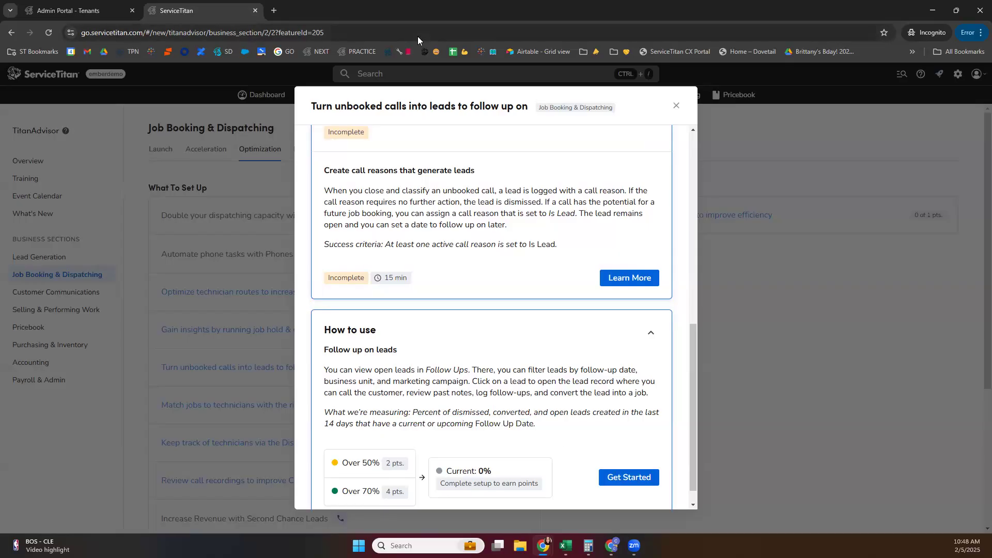